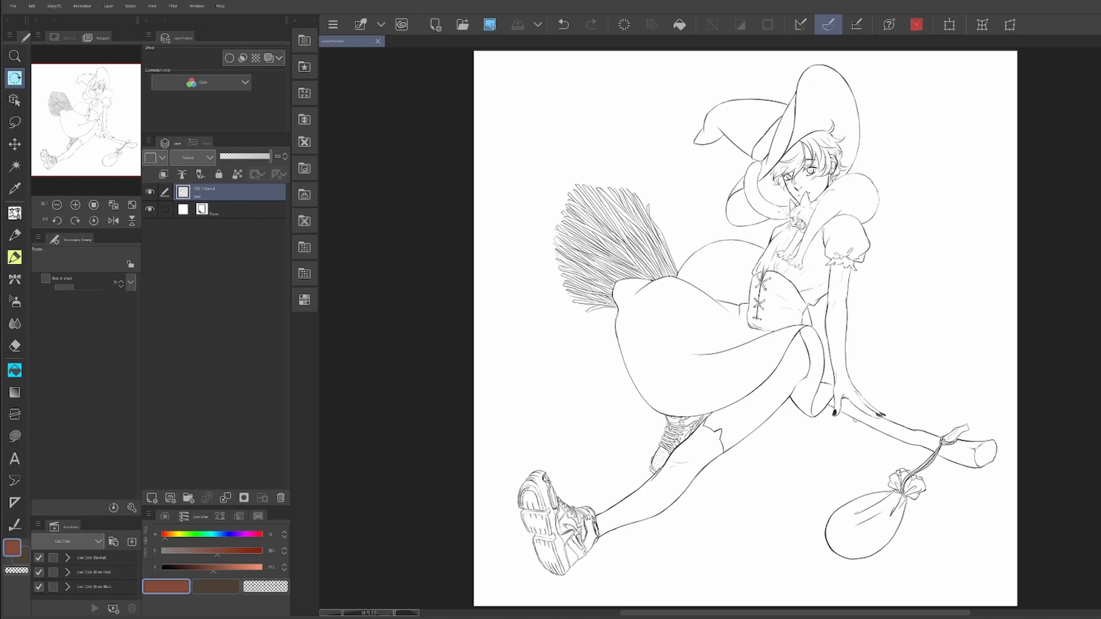
pyautogui.click(15, 166)
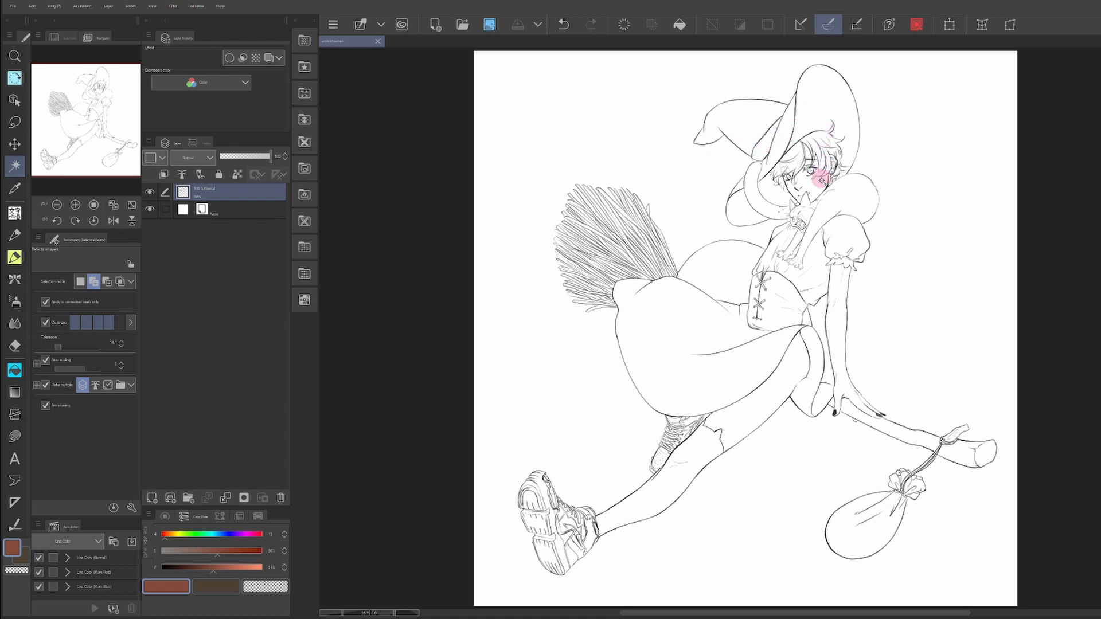
pyautogui.click(776, 231)
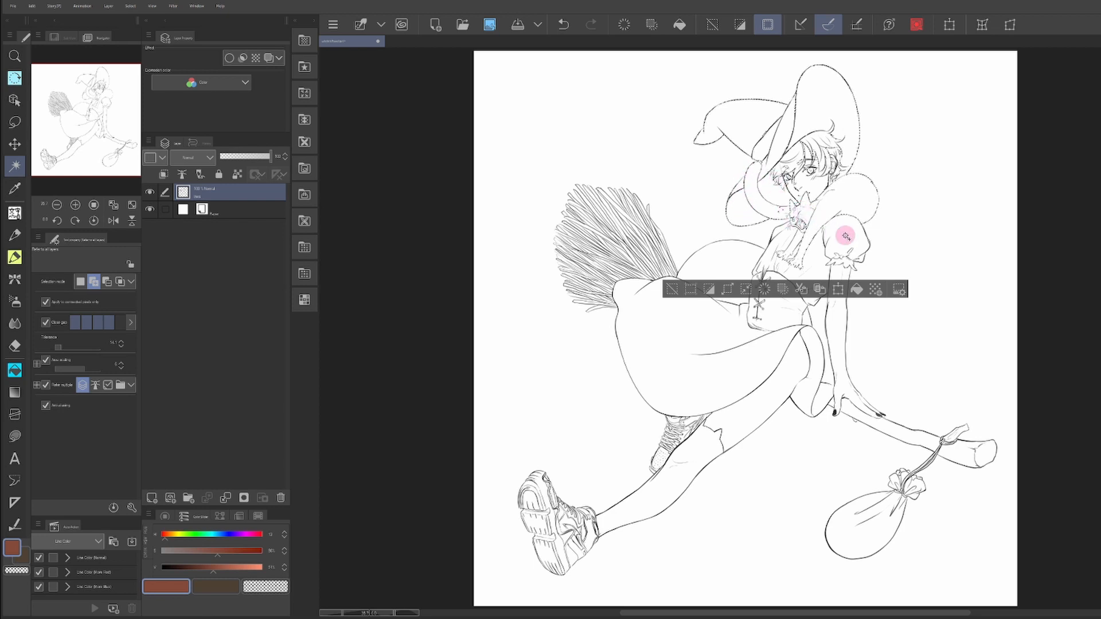
pyautogui.click(795, 276)
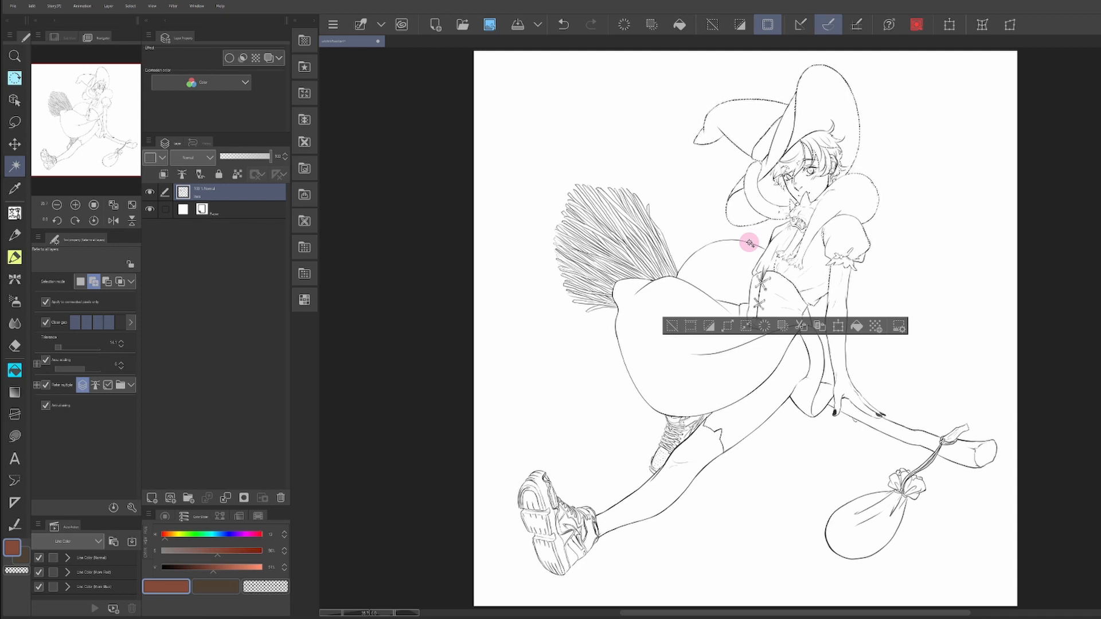
pyautogui.hotkey('ctrl', 'd')
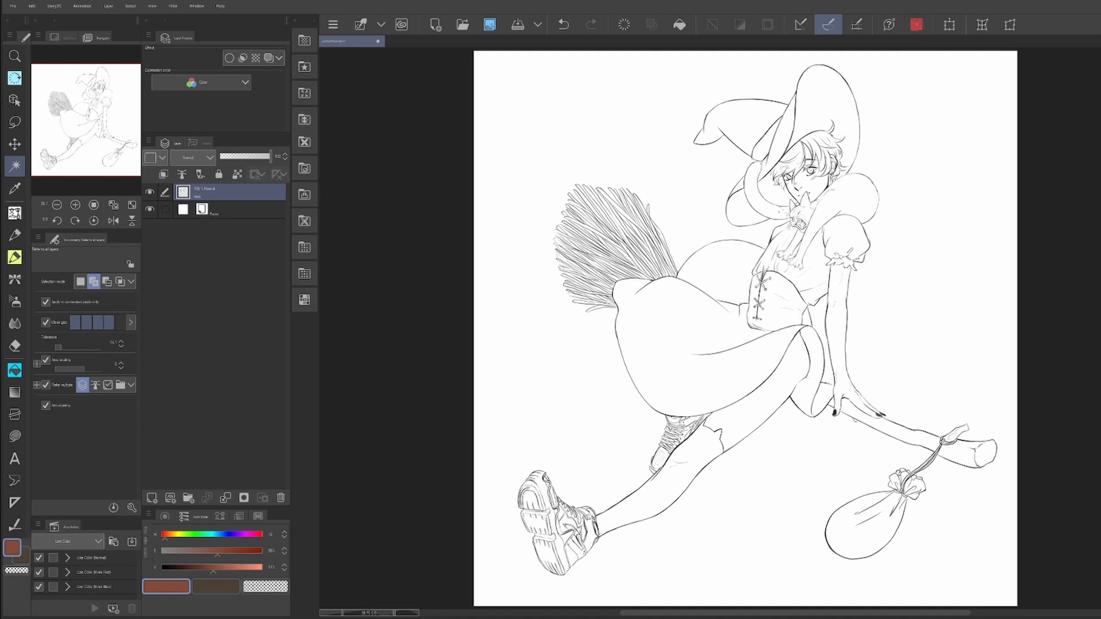
# Step: Turn on the Quick Mask and confirm pure red as its mask colour
pyautogui.click(132, 6)
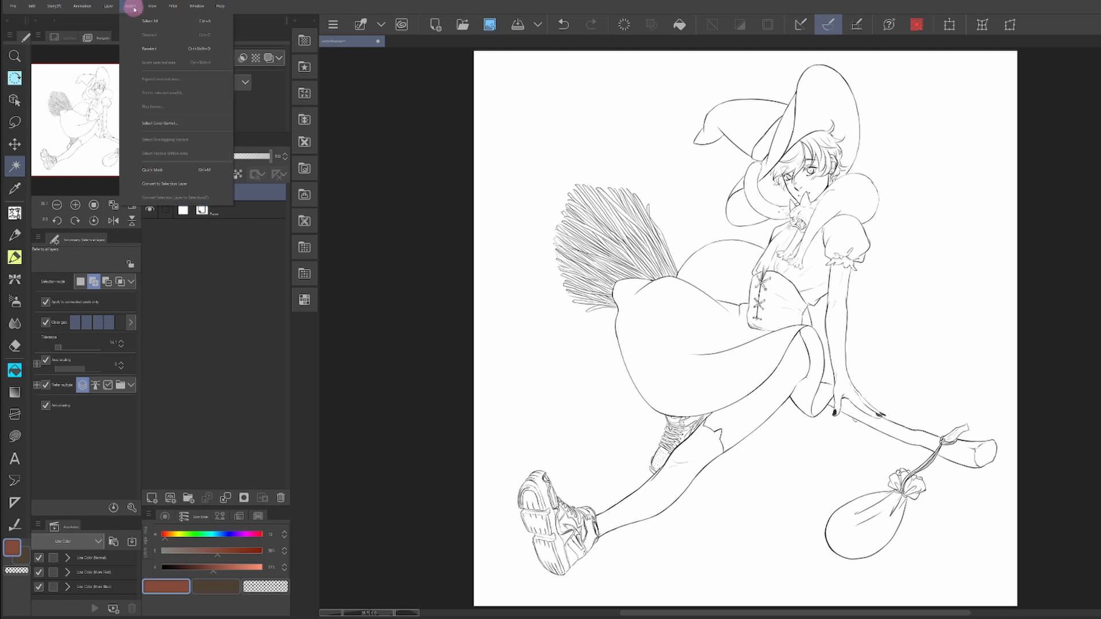
pyautogui.click(946, 30)
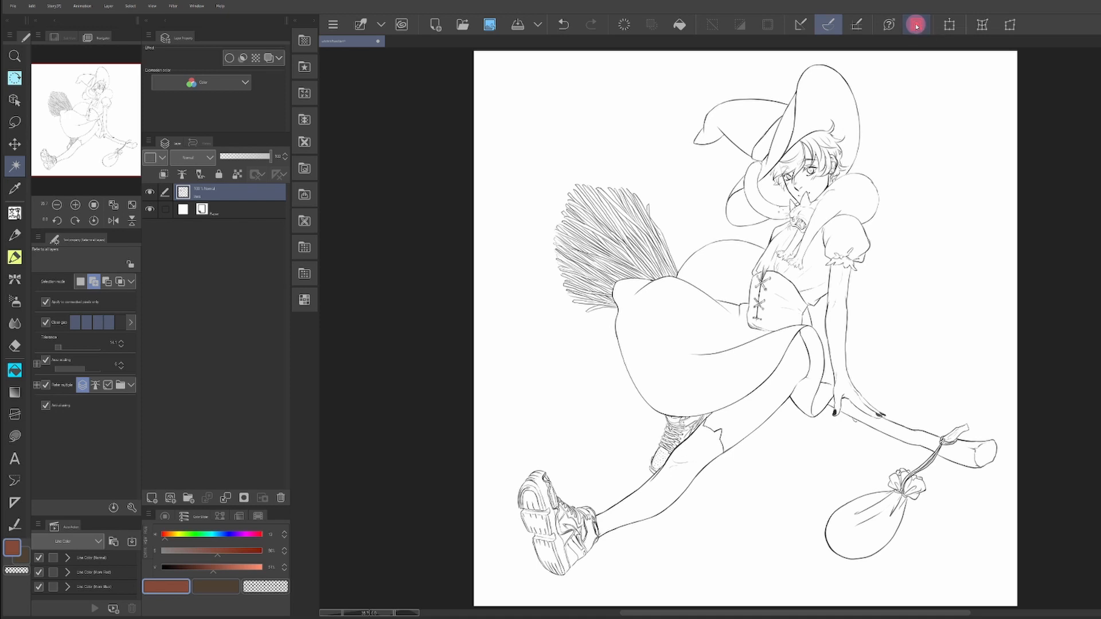
pyautogui.click(916, 25)
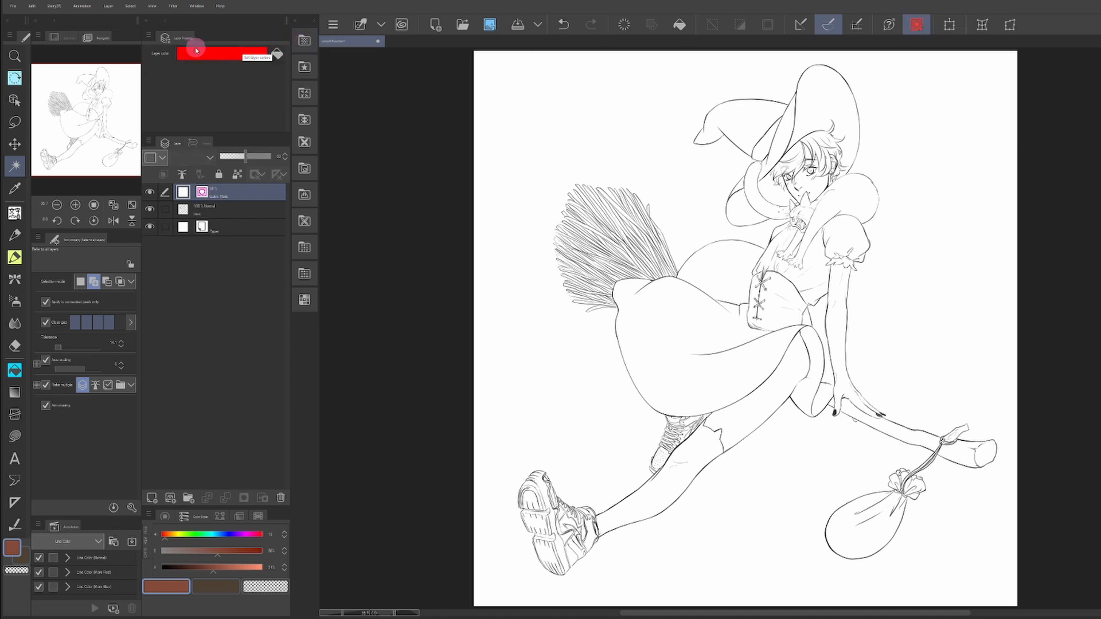
pyautogui.click(227, 57)
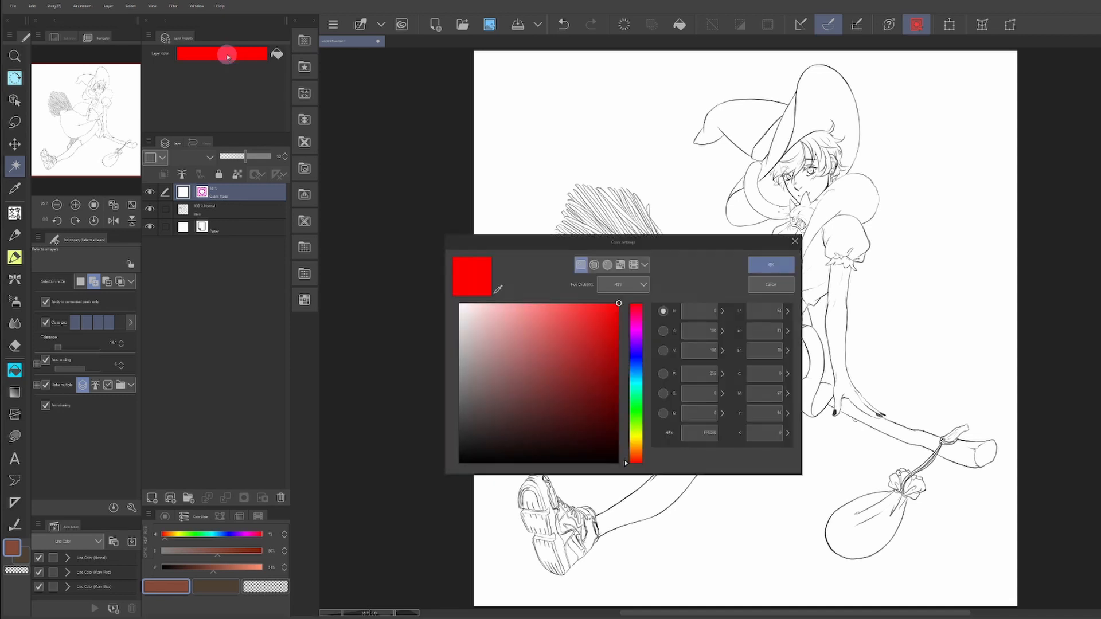
pyautogui.moveTo(547, 246); pyautogui.dragTo(517, 87)
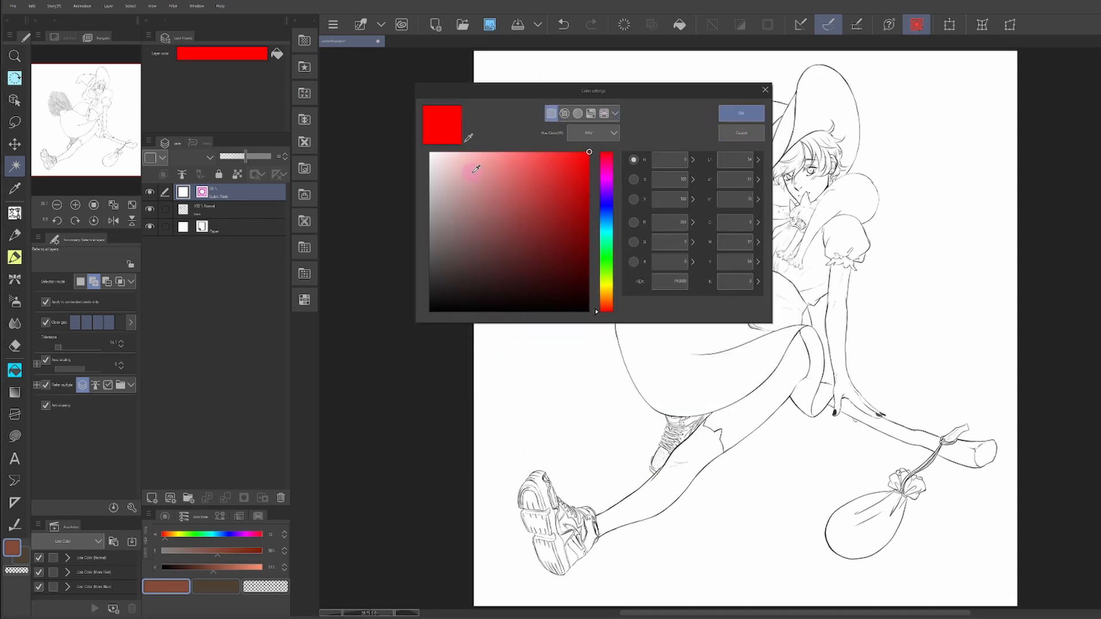
pyautogui.click(741, 114)
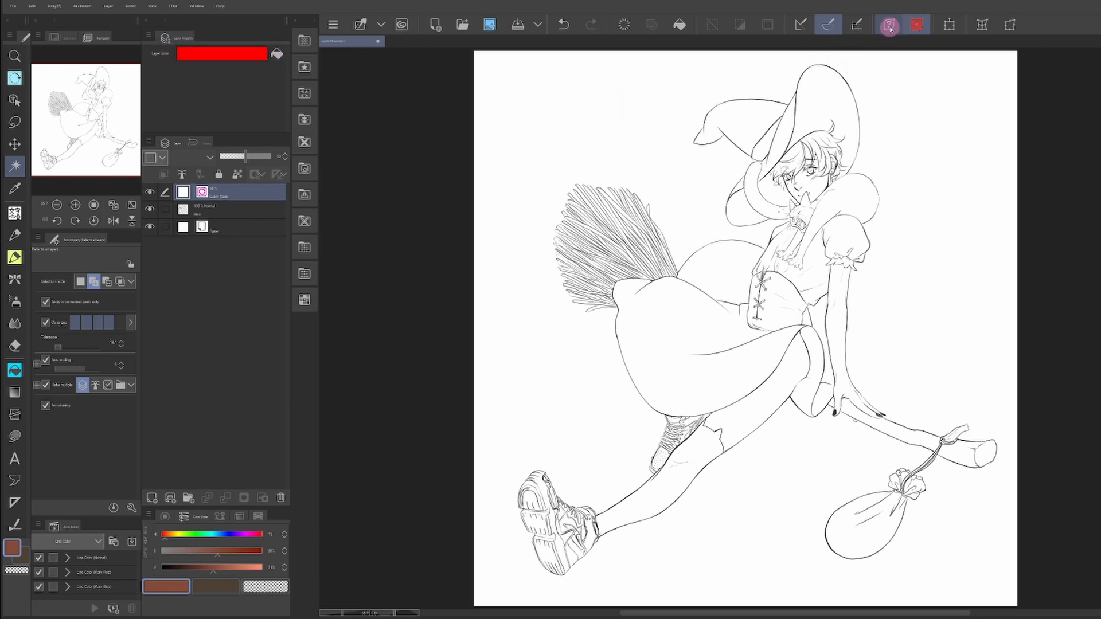
# Step: Fill the background around the character on the quick mask with the Fill tool
pyautogui.click(17, 371)
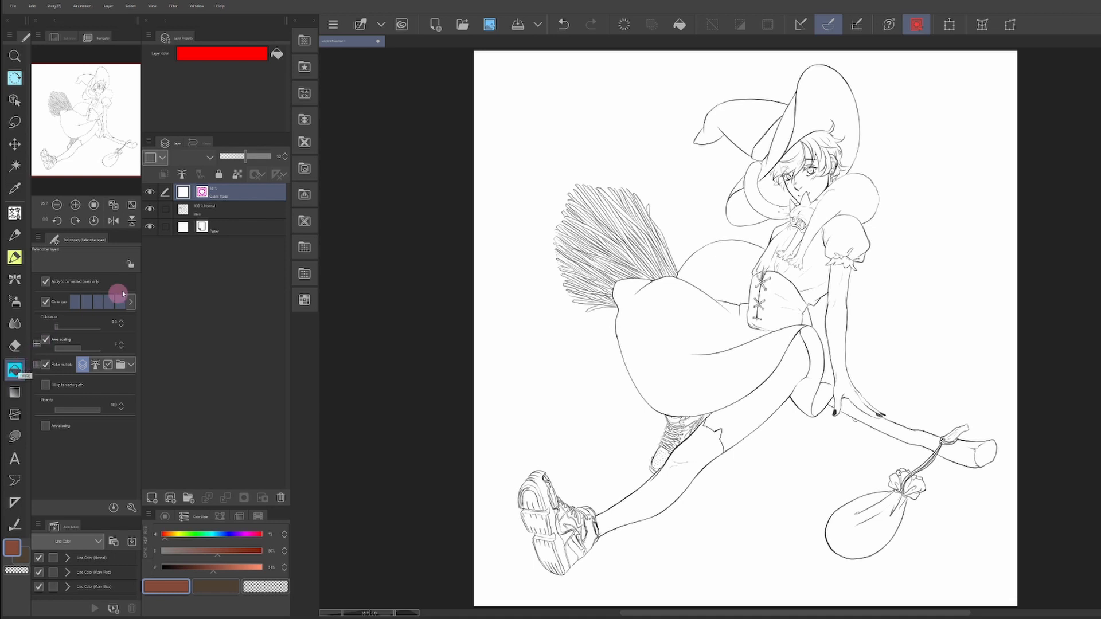
pyautogui.click(528, 112)
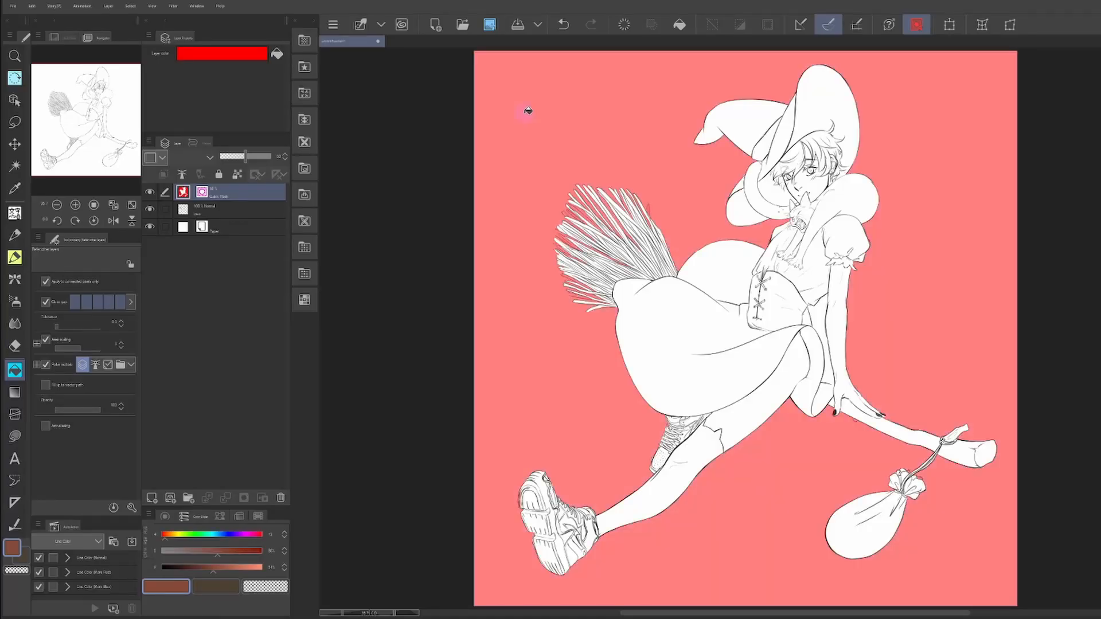
# Step: Erase the mask from the gaps between the broom bristles using a pen with transparent colour
pyautogui.scroll(5, 604, 223)
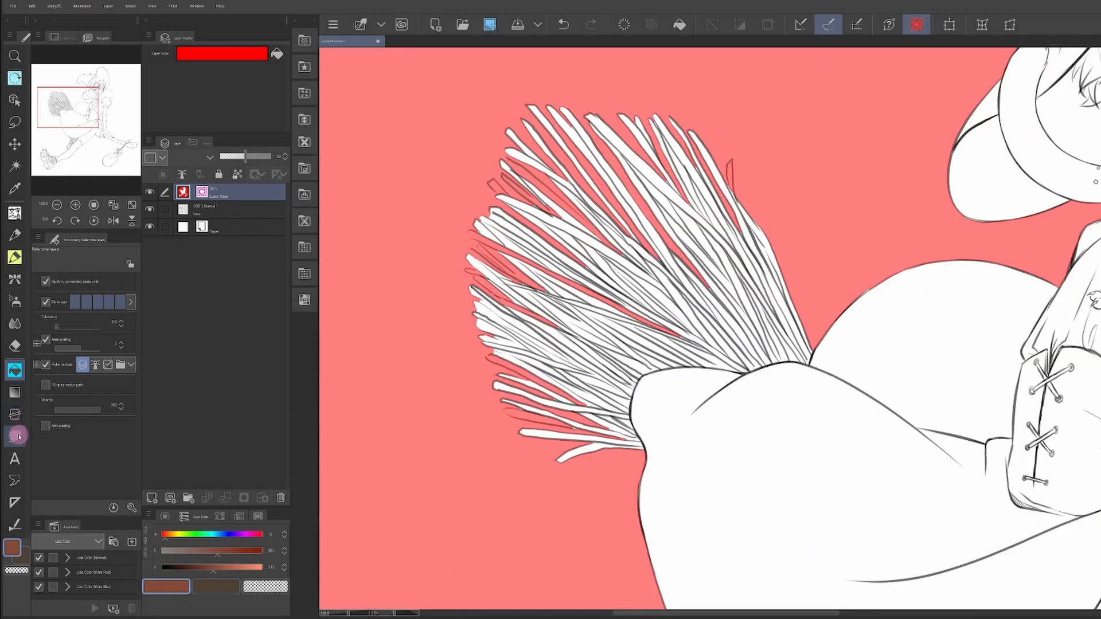
pyautogui.click(14, 214)
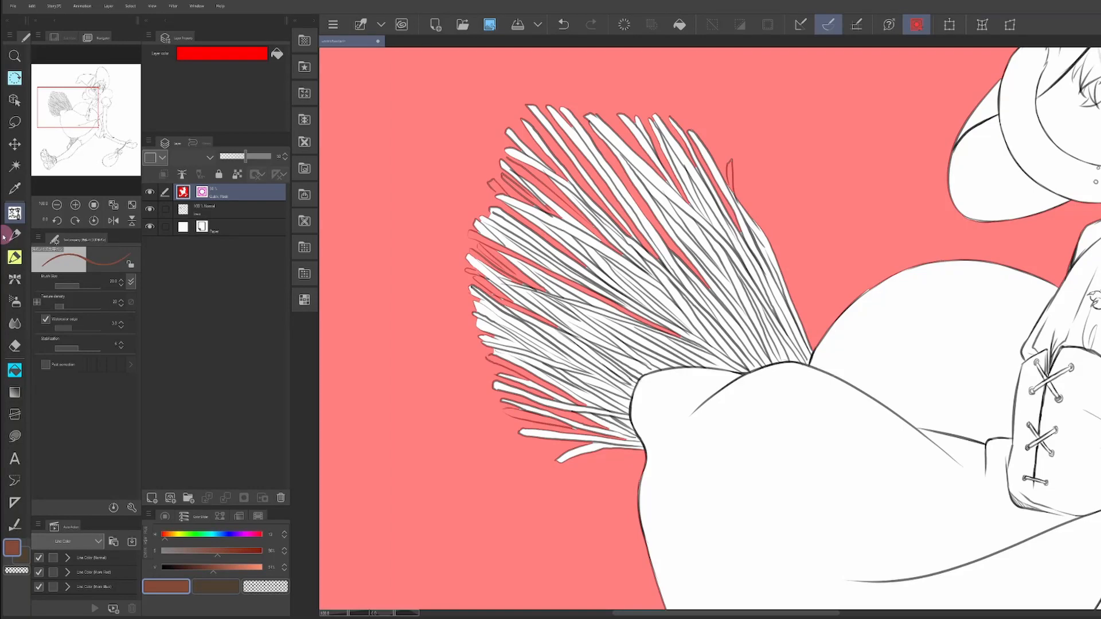
pyautogui.press('F3')
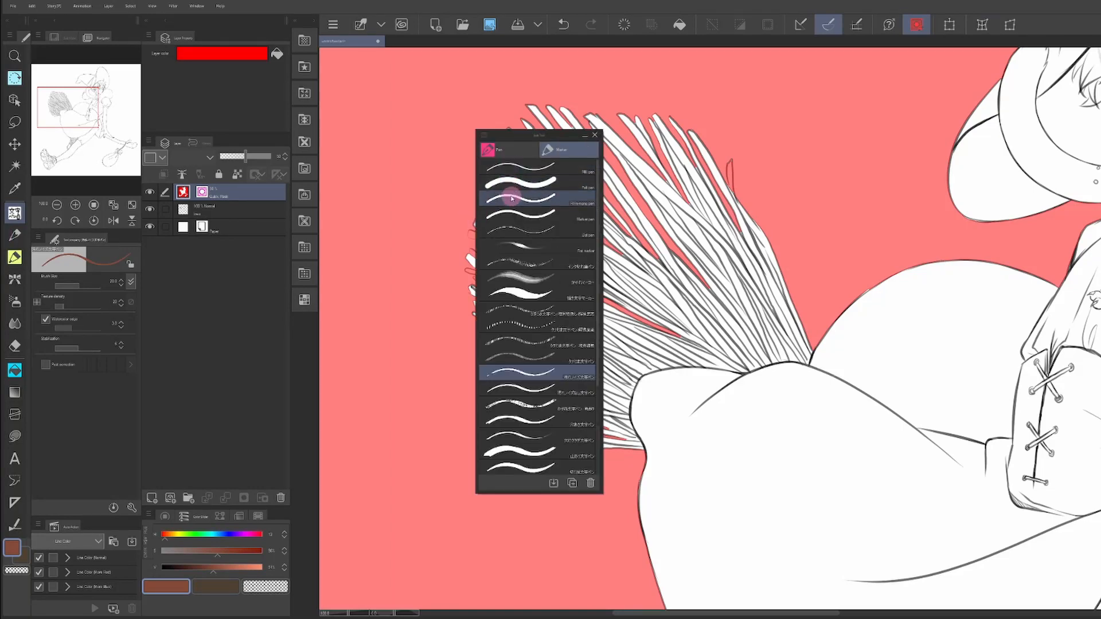
pyautogui.click(498, 149)
pyautogui.press('F3')
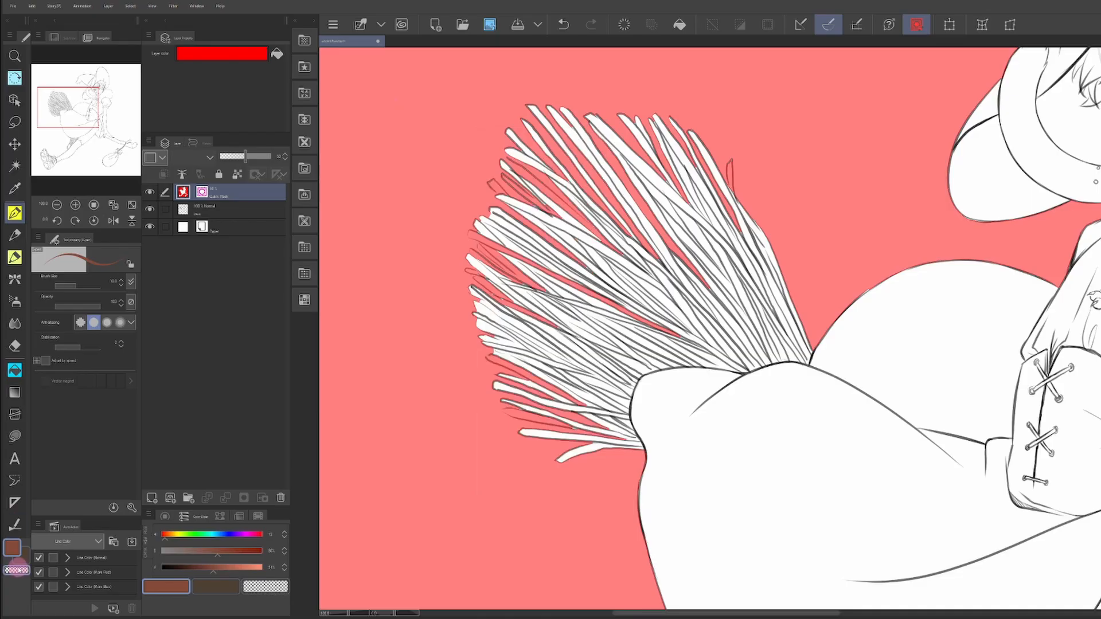
pyautogui.click(17, 569)
pyautogui.moveTo(565, 119)
pyautogui.mouseDown()
pyautogui.moveTo(597, 130)
pyautogui.moveTo(645, 202)
pyautogui.moveTo(488, 218)
pyautogui.mouseUp()
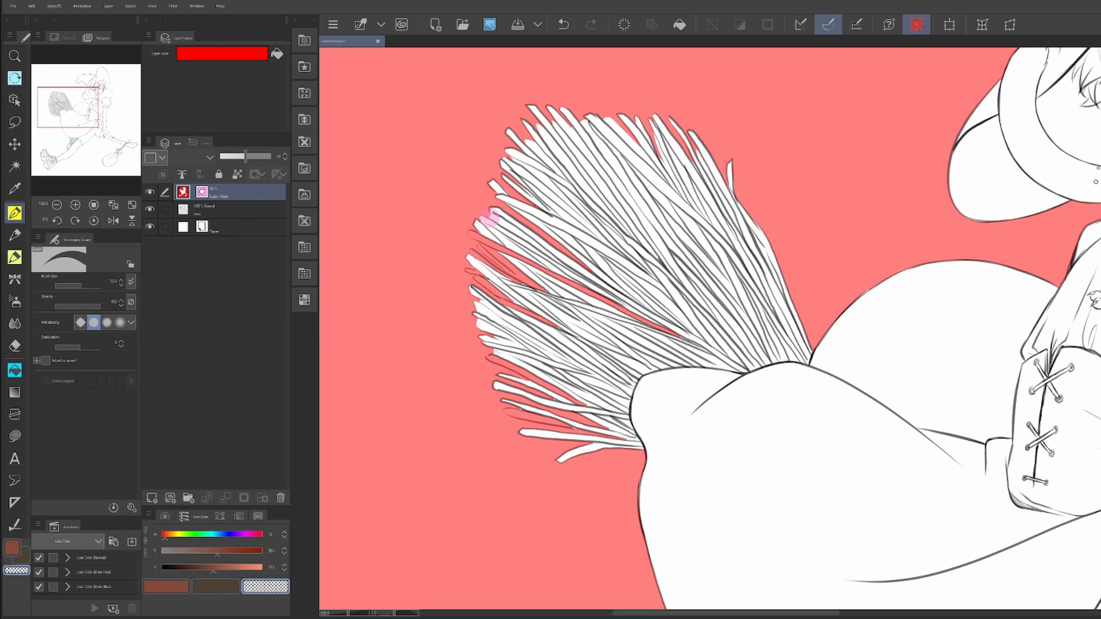
pyautogui.hotkey('ctrl', 'z')
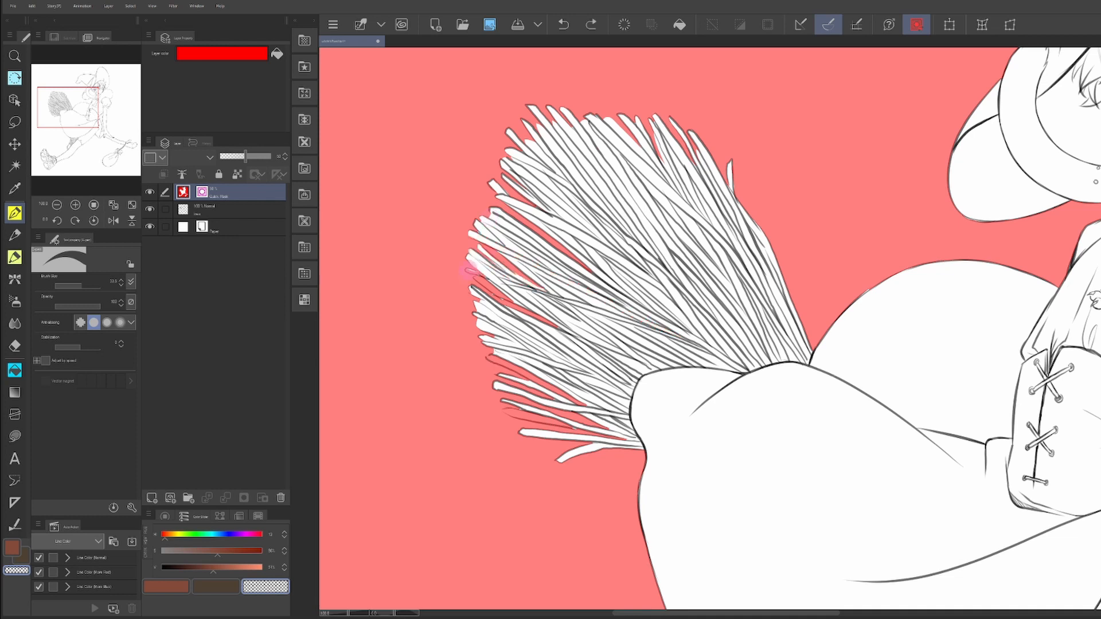
pyautogui.moveTo(469, 270); pyautogui.dragTo(498, 281)
pyautogui.hotkey('ctrl', 'z')
pyautogui.hotkey('ctrl', 'z')
pyautogui.moveTo(475, 272); pyautogui.dragTo(487, 277)
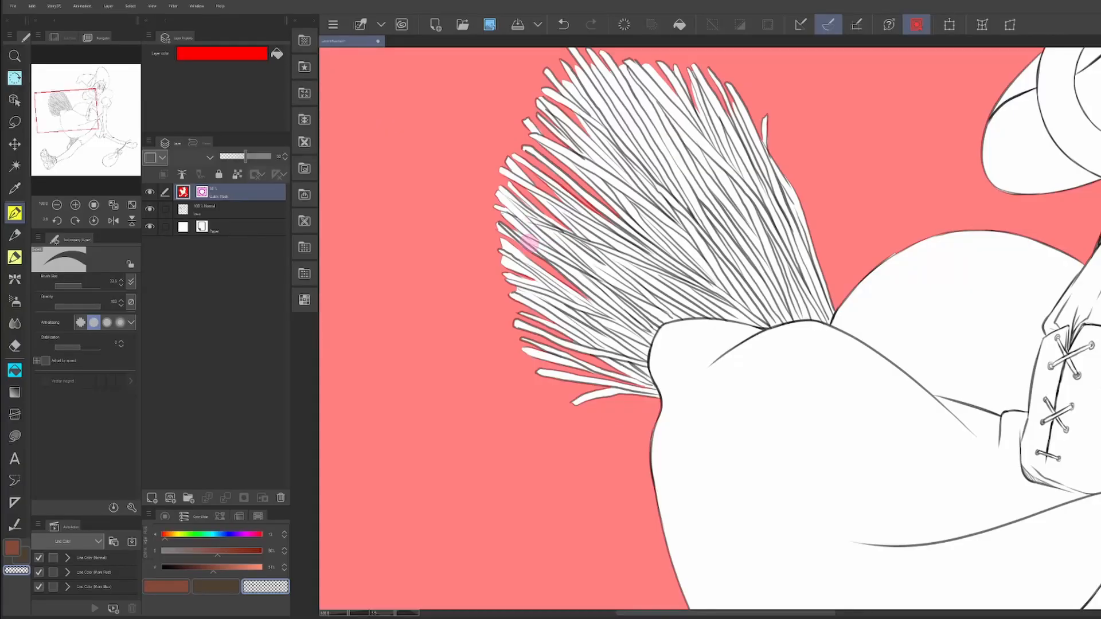
pyautogui.moveTo(530, 243); pyautogui.dragTo(596, 302)
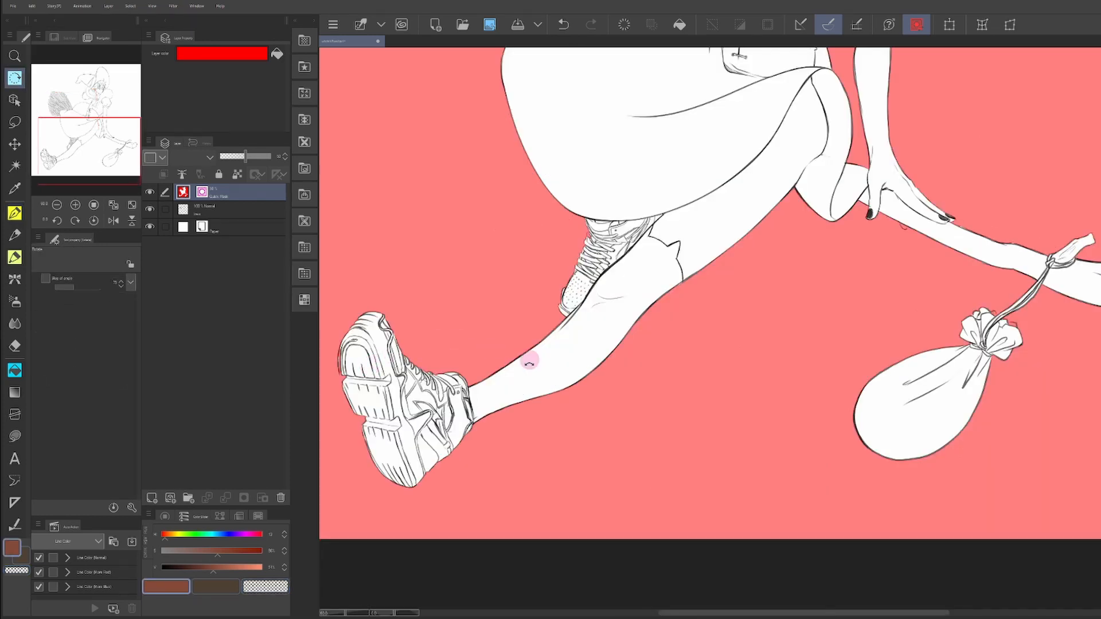
# Step: Examine the mask edges around the legs, shoe, broomstick, hanging bag and upper body for missed areas
pyautogui.moveTo(690, 421); pyautogui.dragTo(507, 351)
pyautogui.hotkey('ctrl', '+')
pyautogui.moveTo(874, 150); pyautogui.dragTo(711, 242)
pyautogui.hotkey('ctrl', '+')
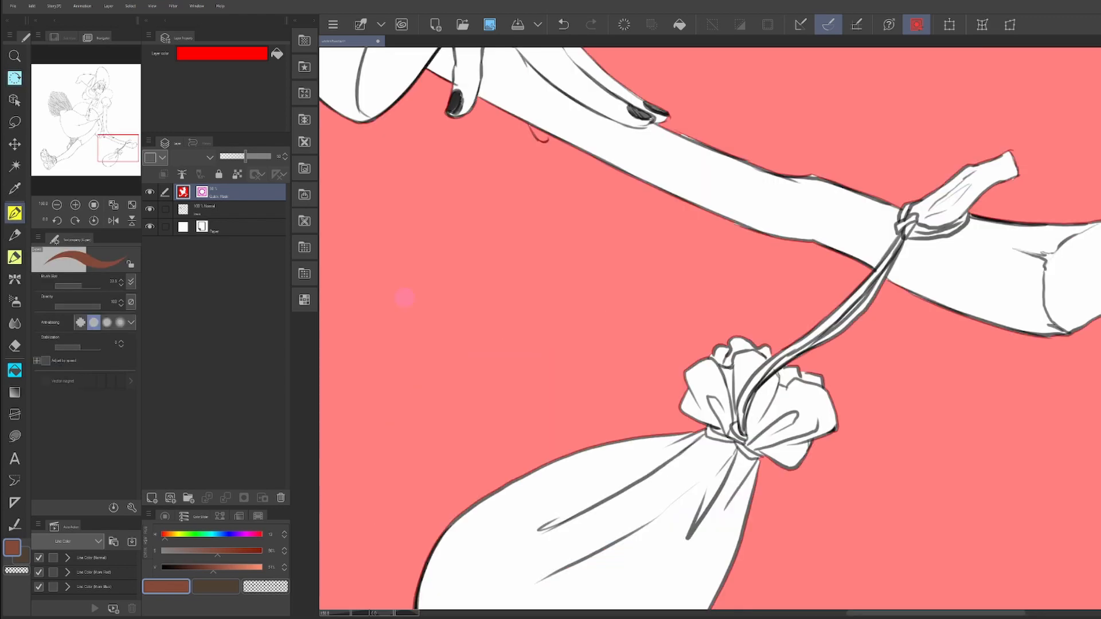
pyautogui.press('r')
pyautogui.moveTo(404, 297); pyautogui.dragTo(657, 503)
pyautogui.moveTo(588, 548); pyautogui.dragTo(486, 216)
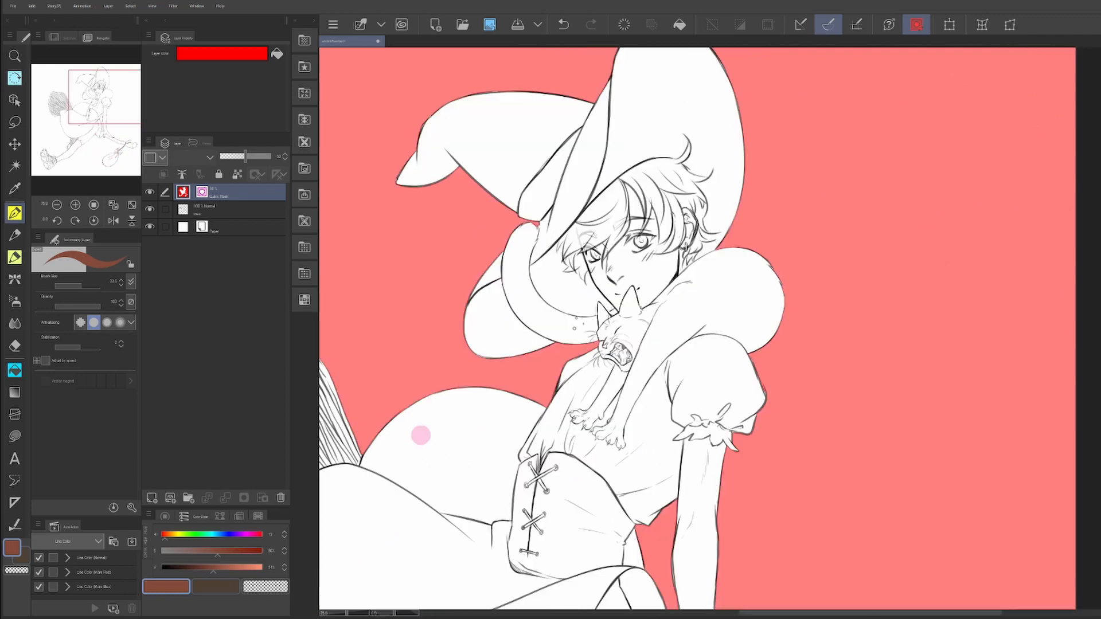
pyautogui.hotkey('ctrl', '0')
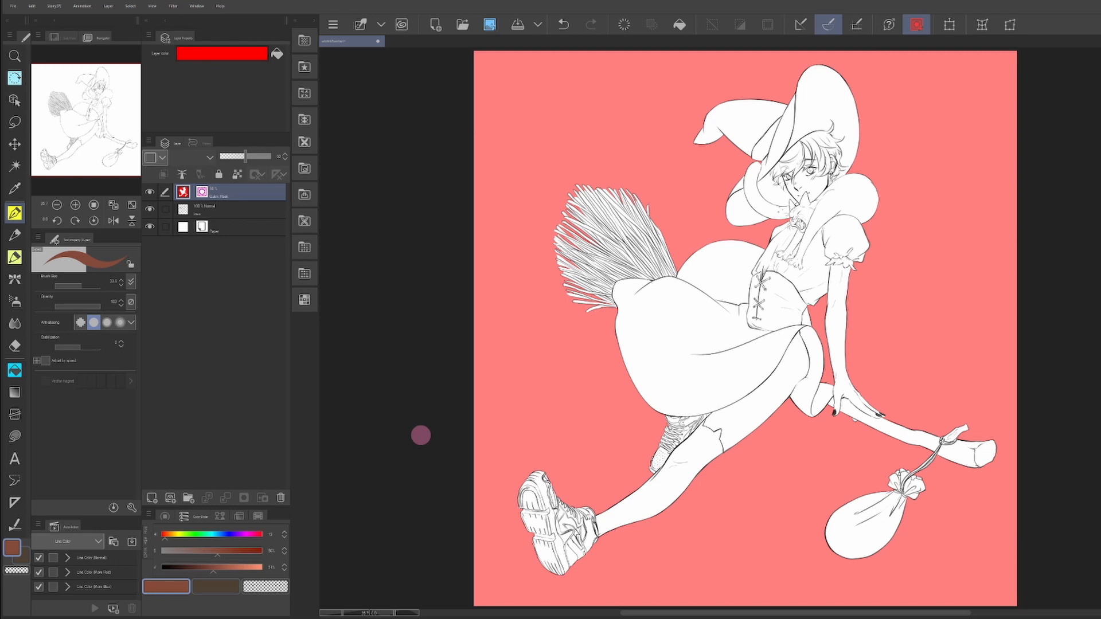
# Step: Convert the quick mask to a selection and invert it so it covers the character instead of the background
pyautogui.click(917, 26)
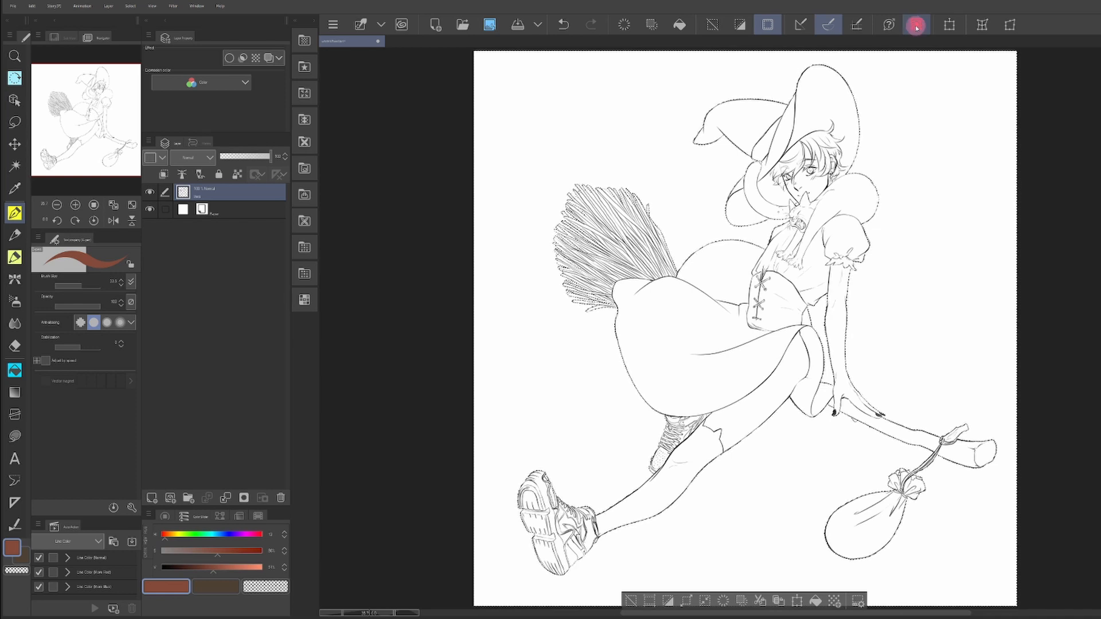
pyautogui.click(667, 599)
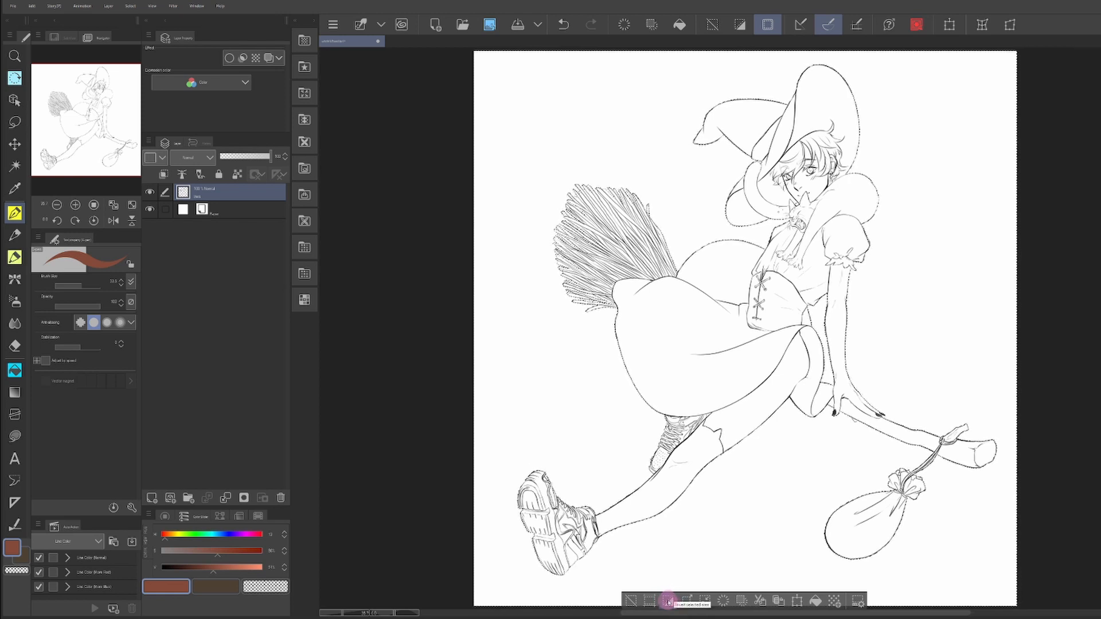
pyautogui.click(129, 7)
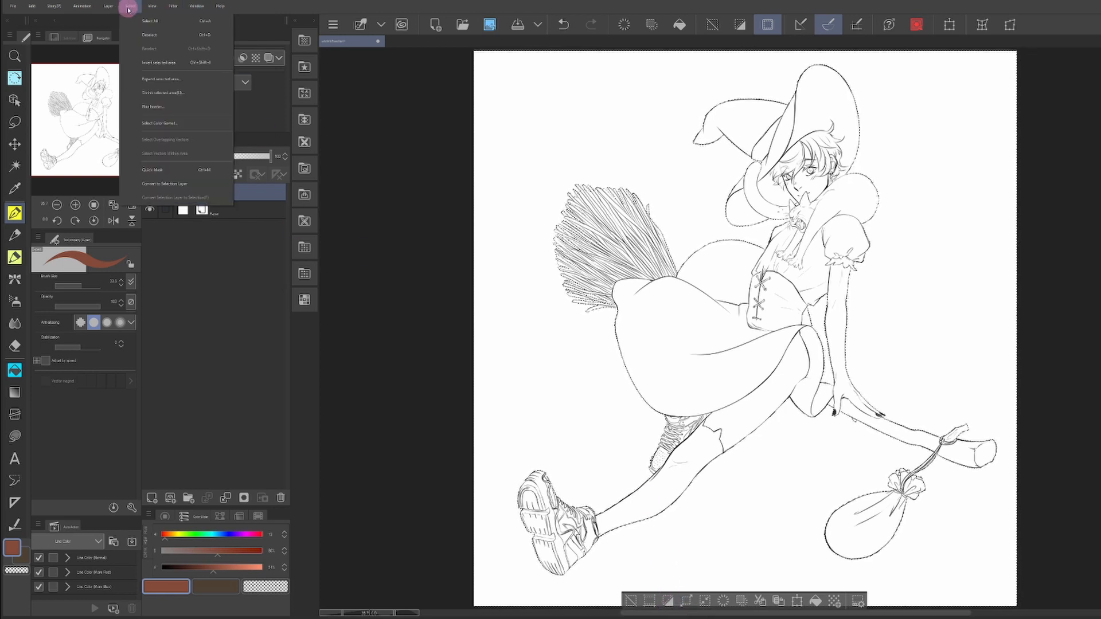
pyautogui.click(159, 63)
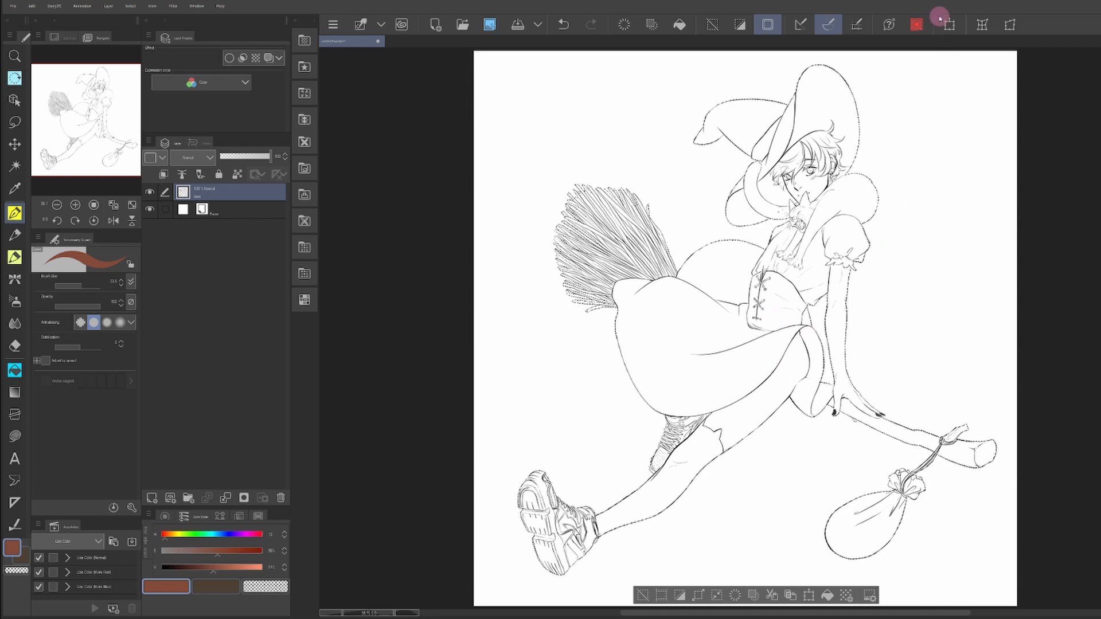
pyautogui.click(917, 25)
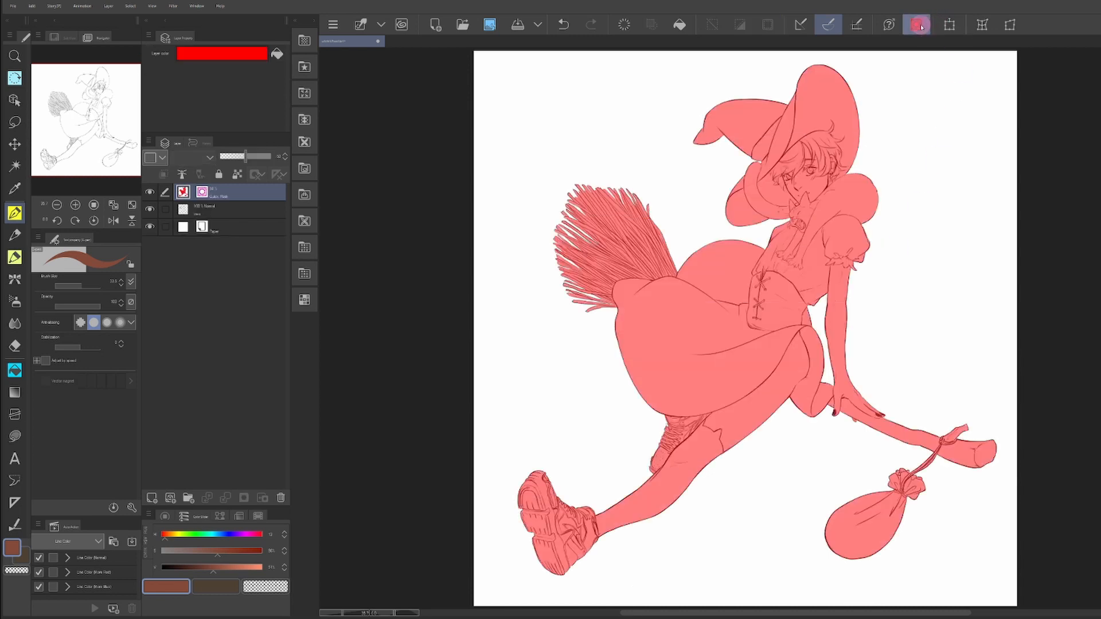
pyautogui.click(917, 25)
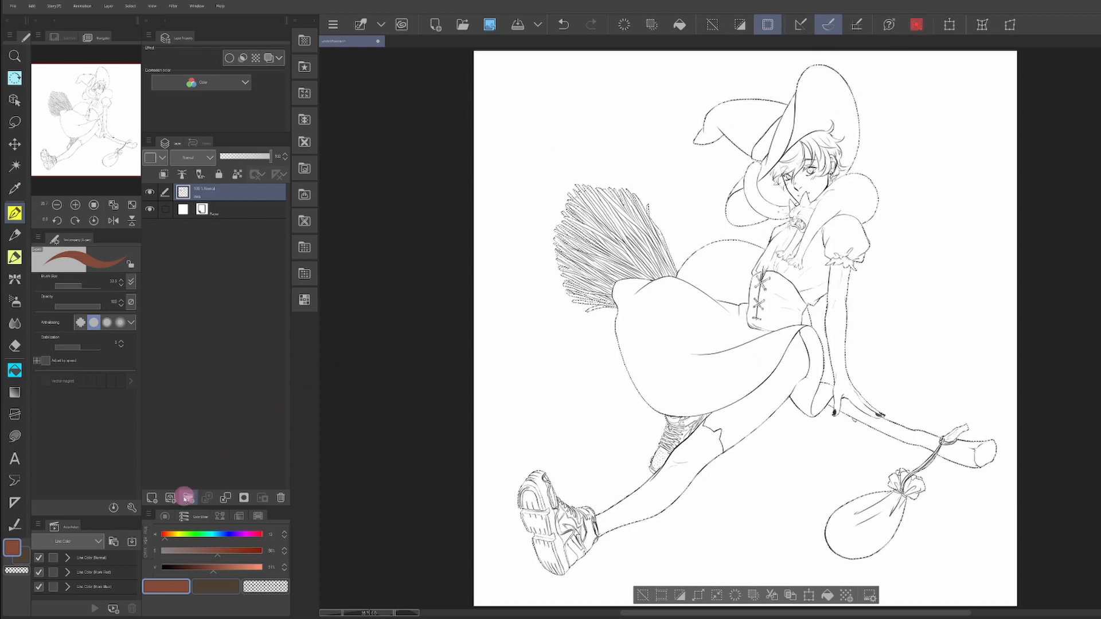
# Step: Place a new layer folder directly beneath the line art layer and mask it with the current selection
pyautogui.click(188, 499)
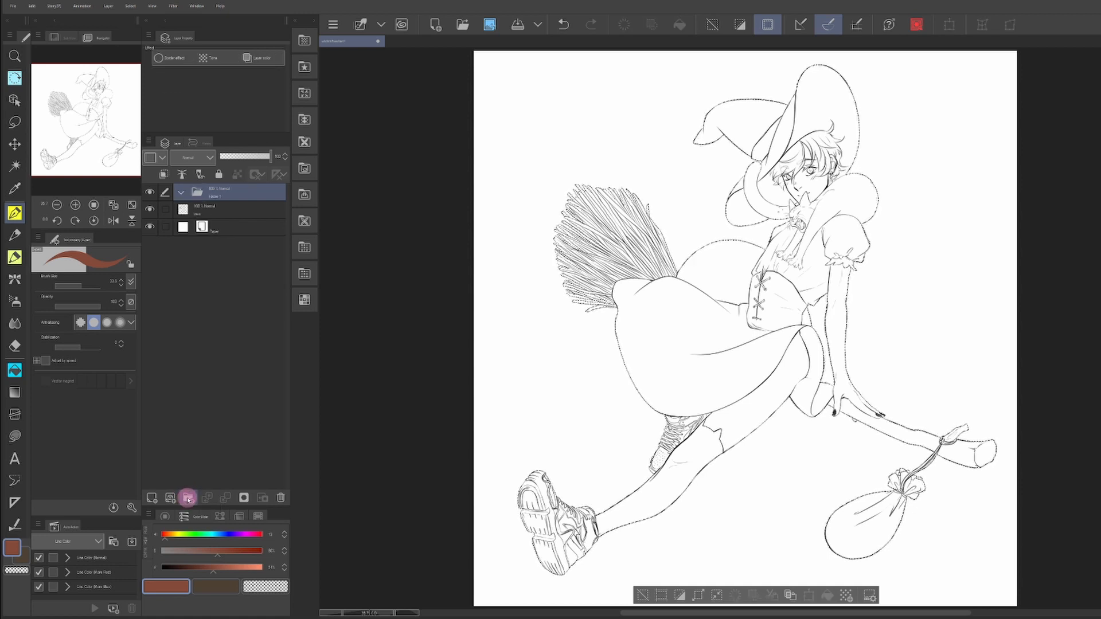
pyautogui.moveTo(261, 195); pyautogui.dragTo(262, 218)
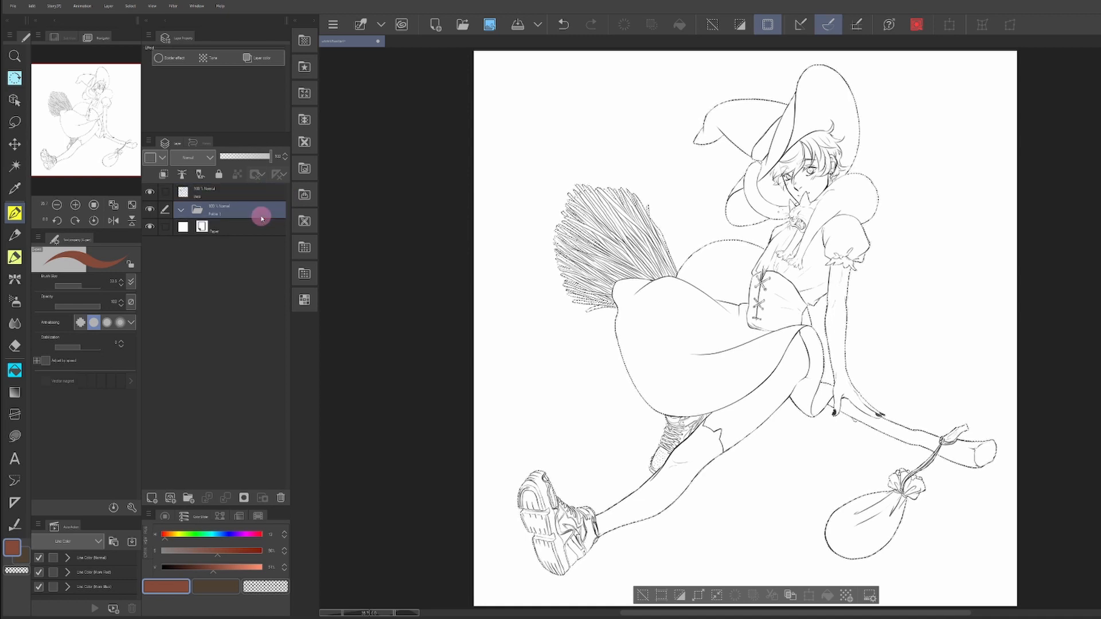
pyautogui.click(244, 498)
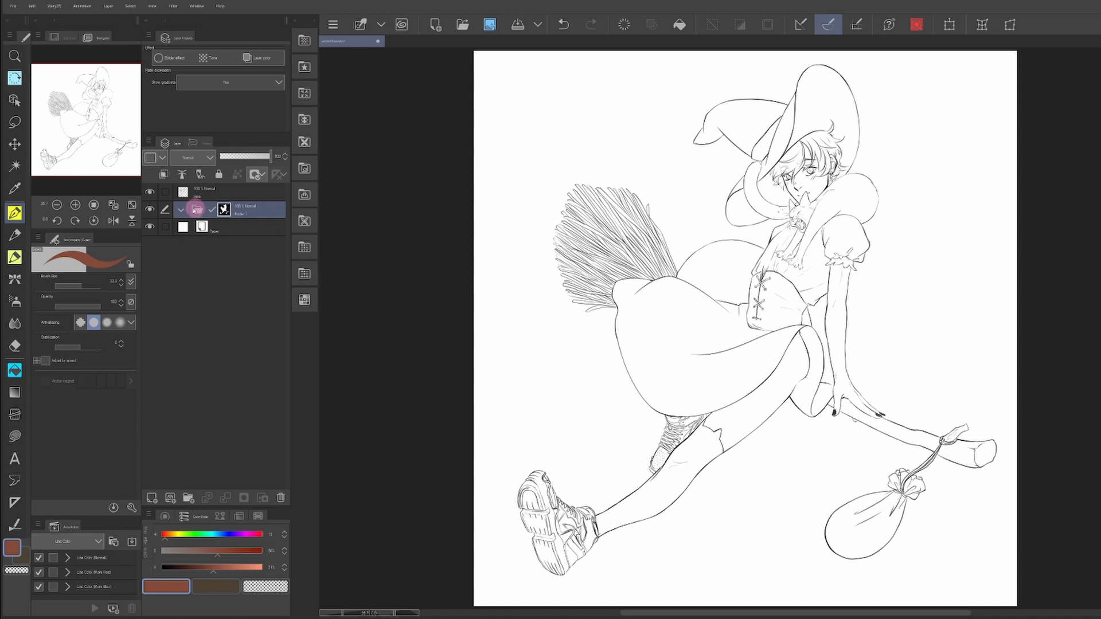
# Step: Add a raster layer inside the masked folder and fill it with a pale cream colour
pyautogui.click(198, 210)
pyautogui.click(151, 498)
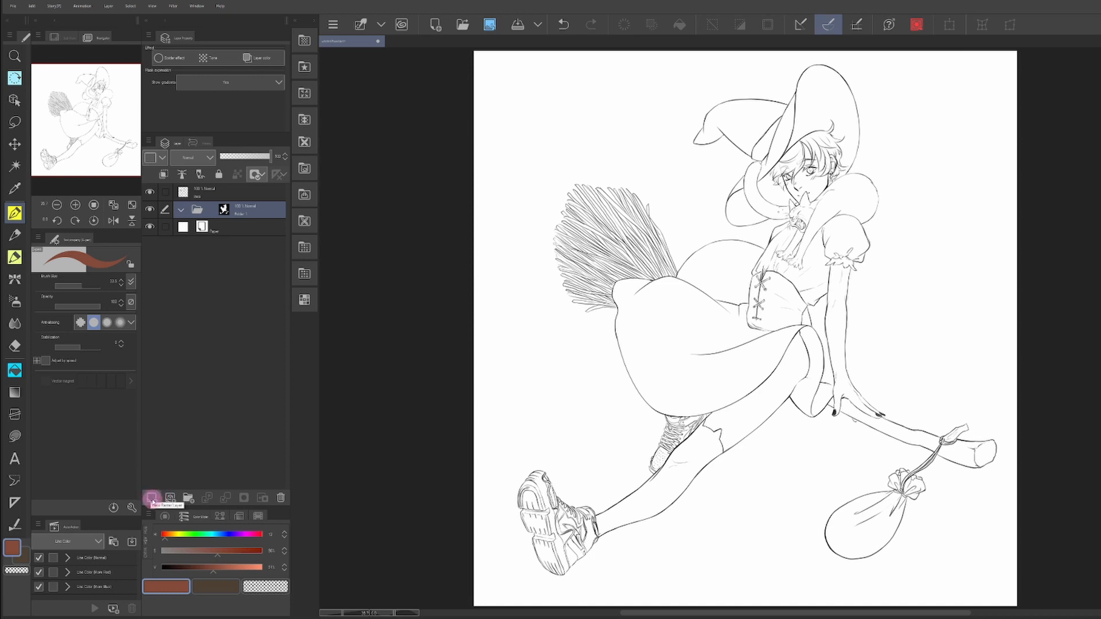
pyautogui.click(151, 497)
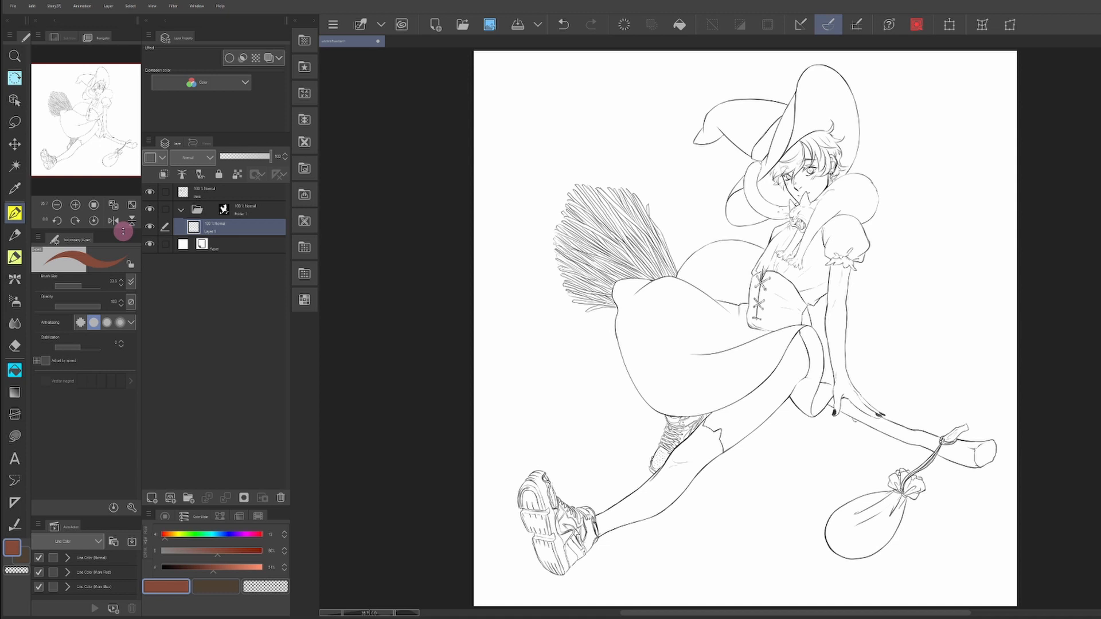
pyautogui.click(679, 24)
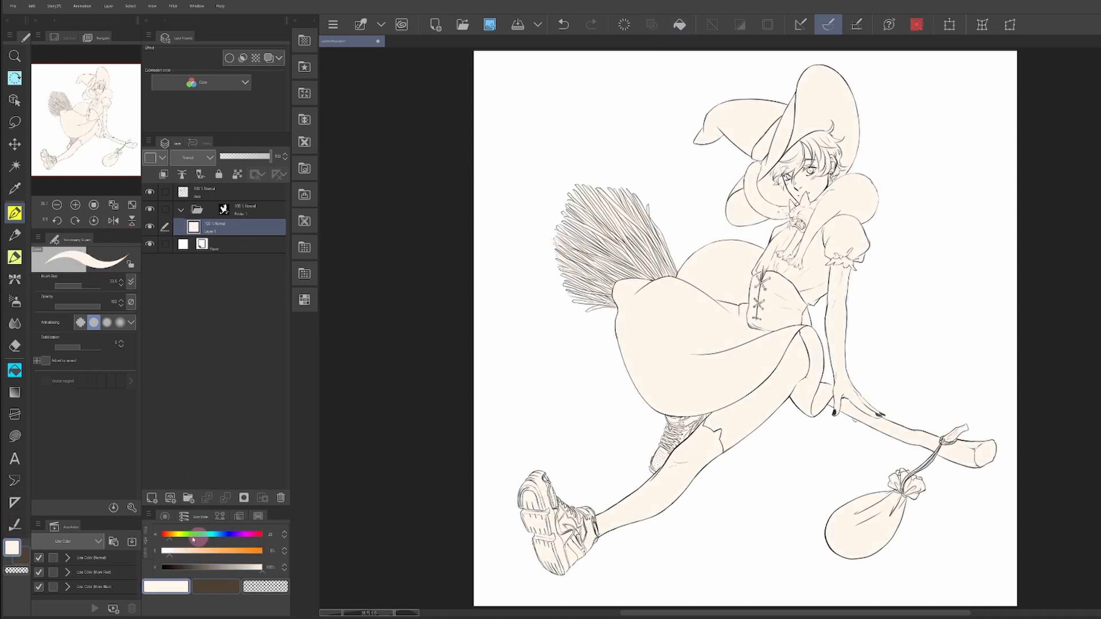
# Step: Try filling the base colour layer with bright orange and undo the fill
pyautogui.click(236, 551)
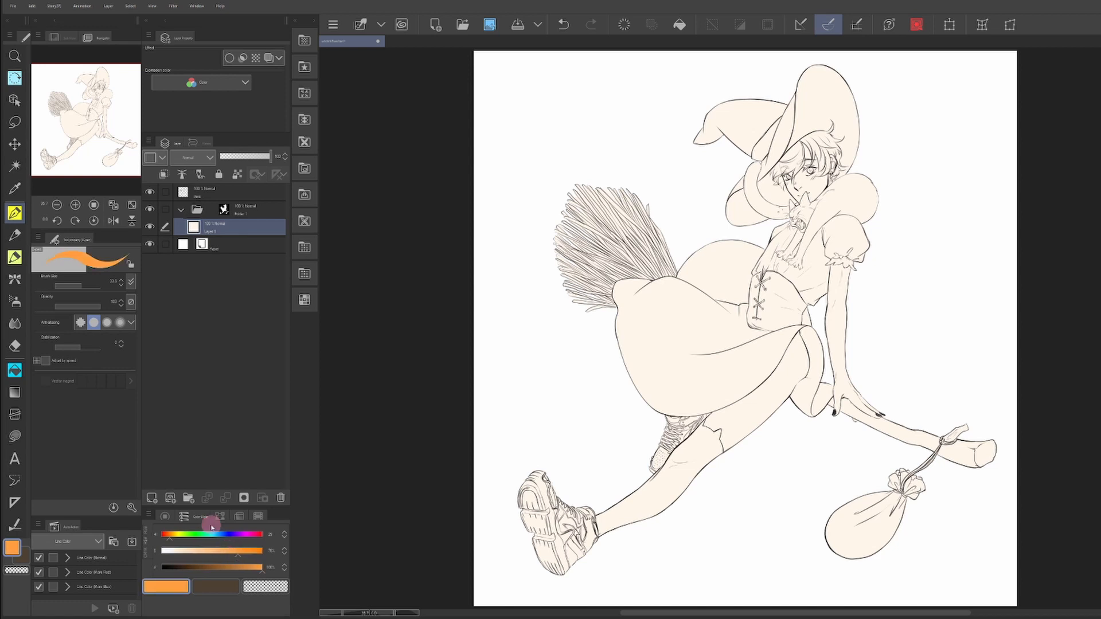
pyautogui.click(680, 25)
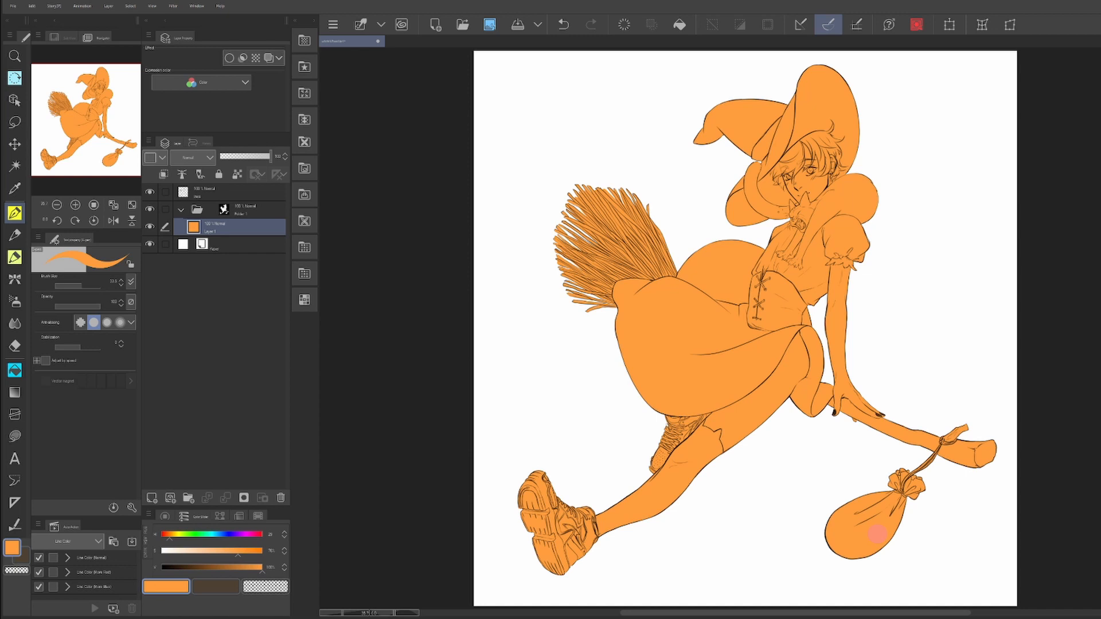
pyautogui.hotkey('ctrl', 'z')
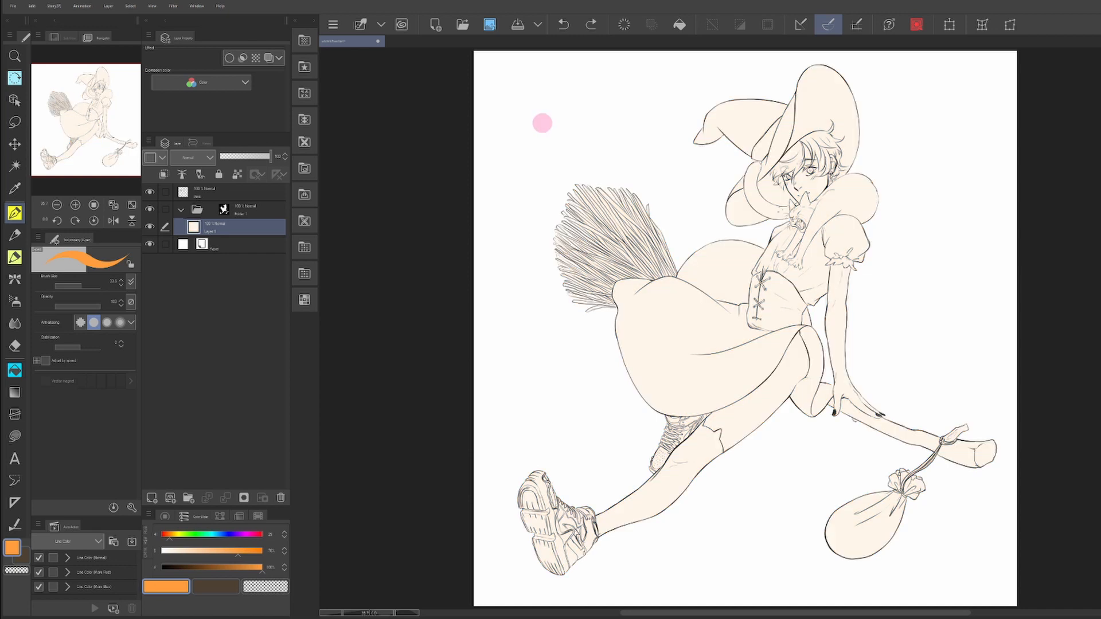
# Step: Rename the base colour layer in the masked folder as "base"
pyautogui.doubleClick(211, 231)
pyautogui.write('base')
pyautogui.press('Return')
# Step: Place the "Sunset glow 01_with distance view" background material on the canvas, above the paper layer and behind the character
pyautogui.click(227, 246)
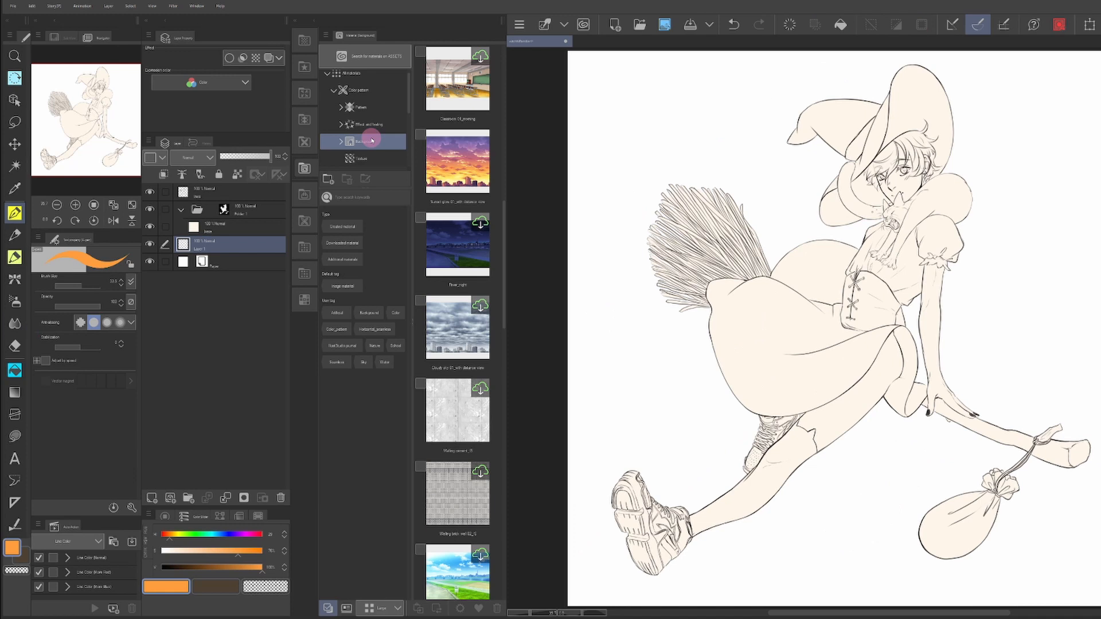
pyautogui.click(463, 172)
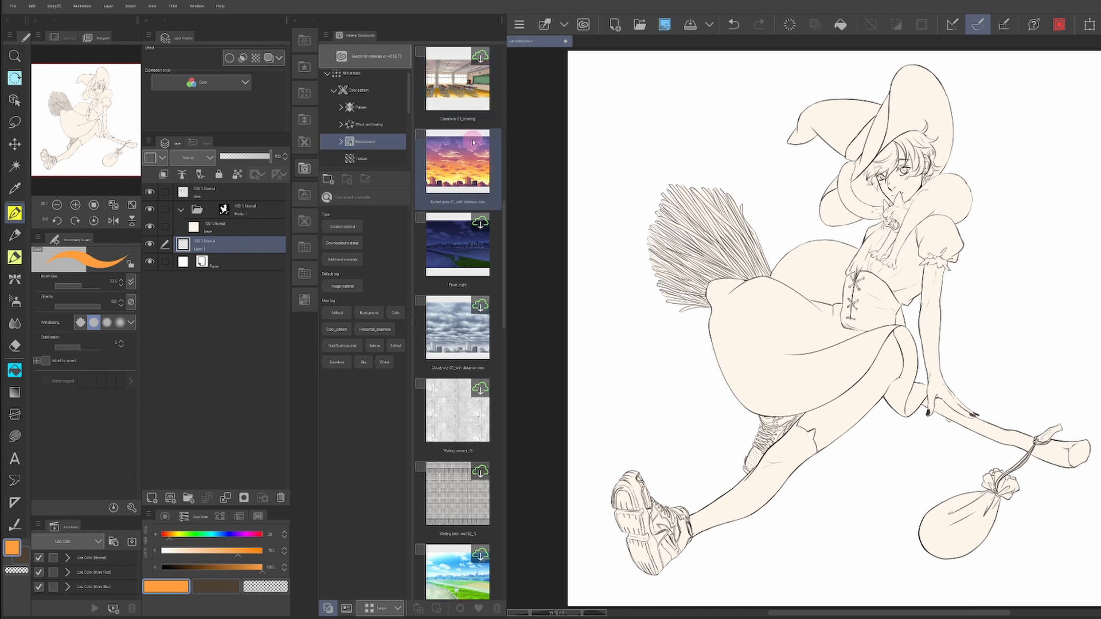
pyautogui.moveTo(444, 160); pyautogui.dragTo(596, 163)
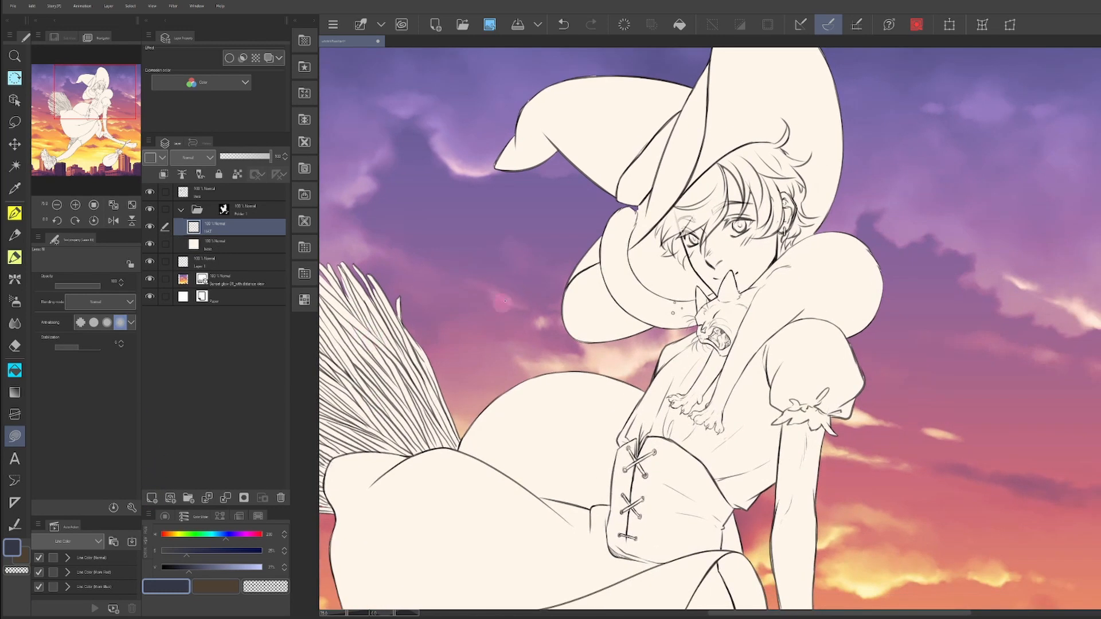
# Step: Lasso fill the witch's hat with dark navy and outline the hair and face to clear the fill covering them
pyautogui.moveTo(537, 318)
pyautogui.mouseDown()
pyautogui.moveTo(722, 316)
pyautogui.moveTo(657, 71)
pyautogui.moveTo(530, 312)
pyautogui.mouseUp()
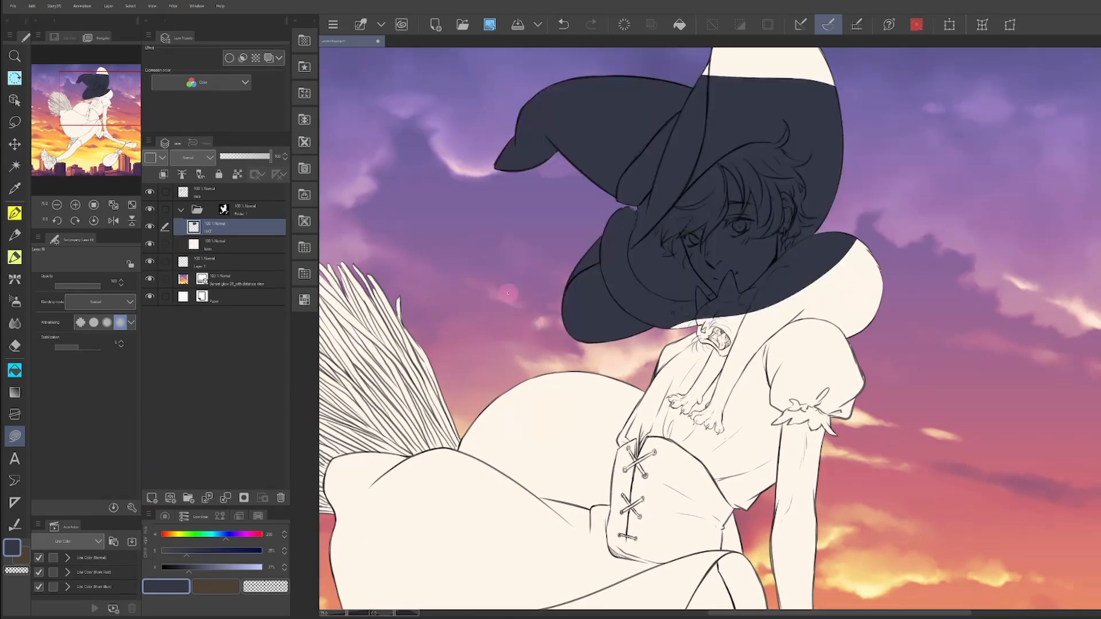
pyautogui.moveTo(593, 165)
pyautogui.mouseDown()
pyautogui.moveTo(634, 84)
pyautogui.moveTo(602, 138)
pyautogui.mouseUp()
pyautogui.moveTo(451, 446); pyautogui.dragTo(450, 336)
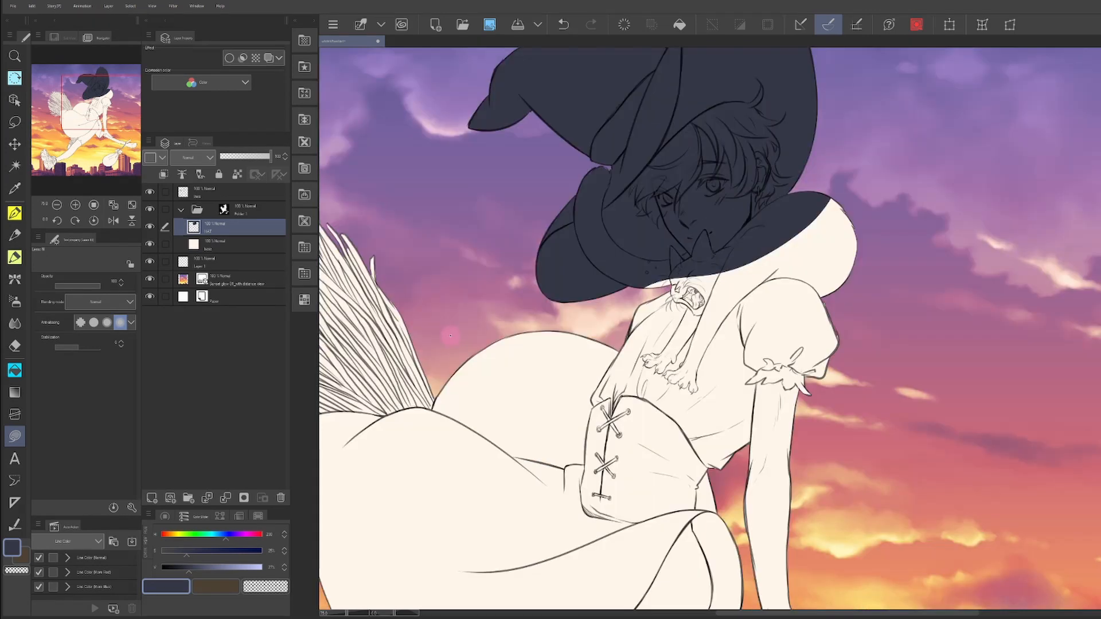
pyautogui.moveTo(608, 393)
pyautogui.mouseDown()
pyautogui.moveTo(659, 361)
pyautogui.moveTo(633, 322)
pyautogui.moveTo(647, 259)
pyautogui.moveTo(680, 214)
pyautogui.moveTo(737, 246)
pyautogui.moveTo(737, 276)
pyautogui.moveTo(729, 310)
pyautogui.moveTo(668, 340)
pyautogui.mouseUp()
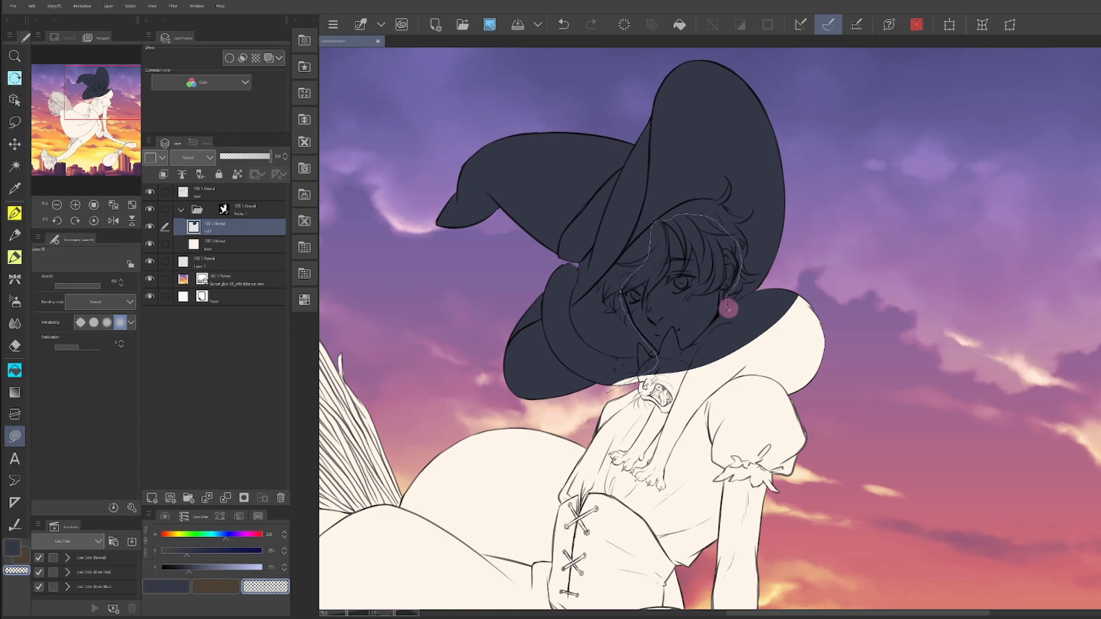
pyautogui.scroll(2, 669, 345)
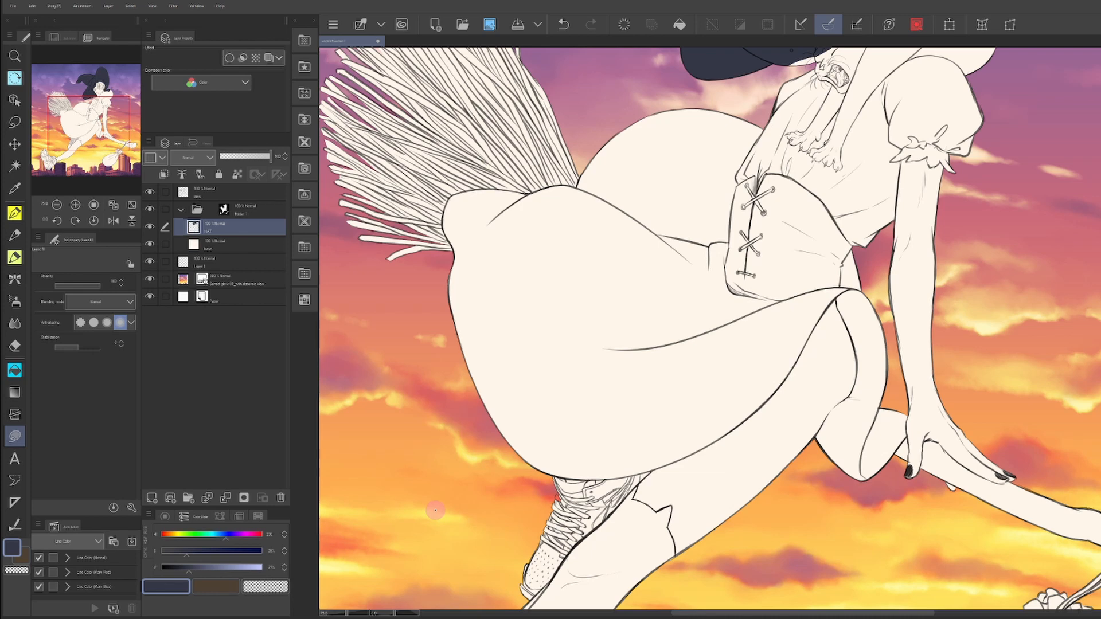
# Step: Lasso fill the skirt and corset with the same dark navy, including the fold beside the hand
pyautogui.moveTo(573, 190); pyautogui.dragTo(573, 458)
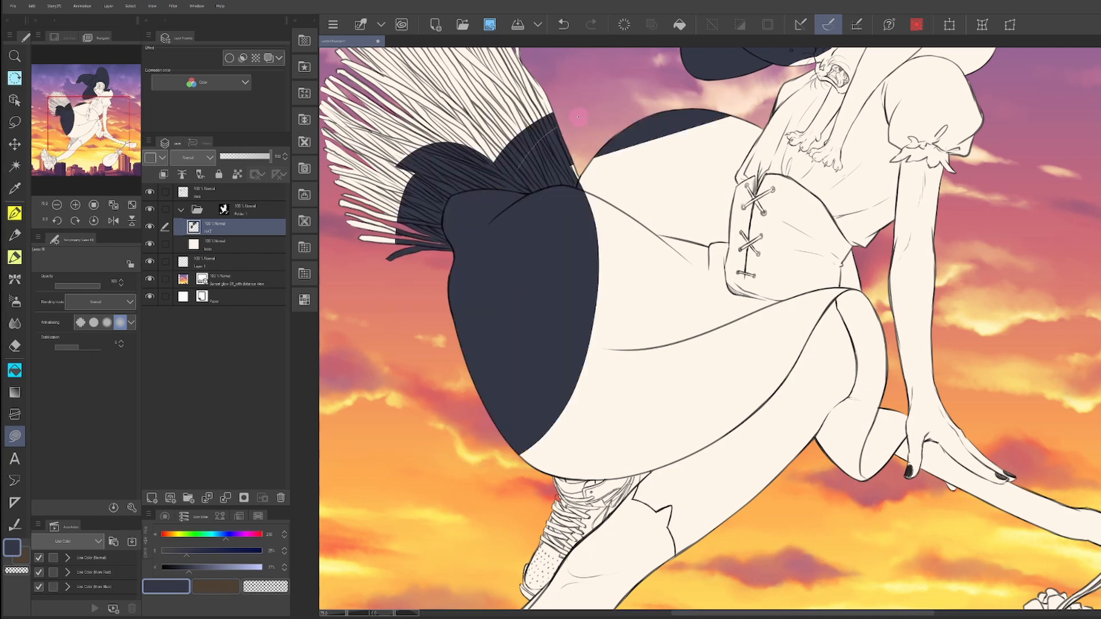
pyautogui.moveTo(716, 109); pyautogui.dragTo(516, 334)
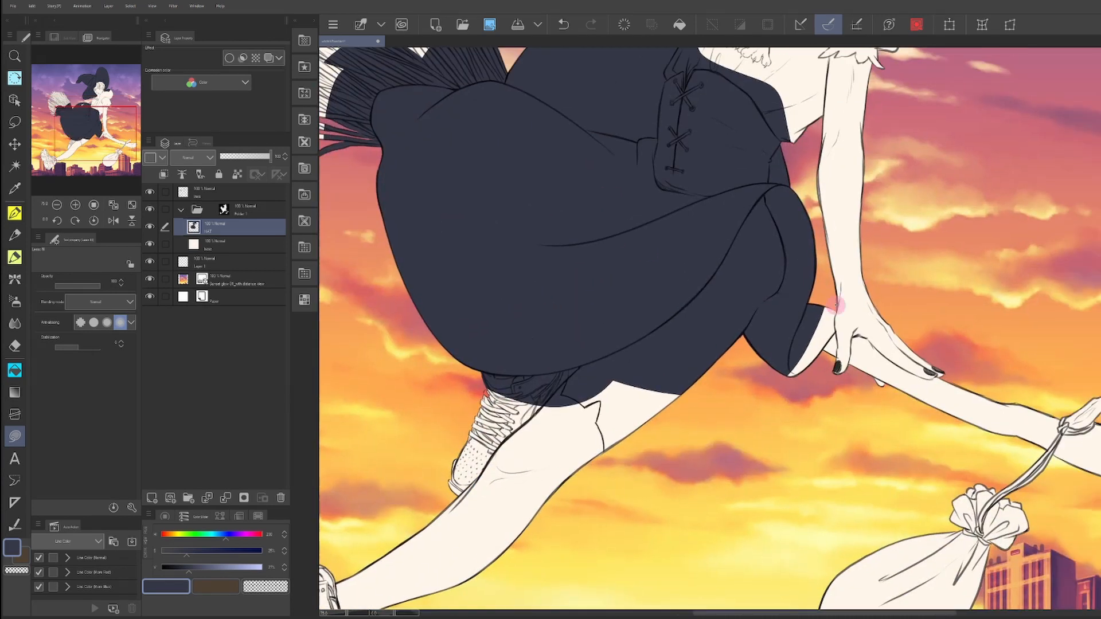
pyautogui.moveTo(835, 305); pyautogui.dragTo(825, 348)
# Step: Paint the missed gap in the skirt fold beside the hand and clear the navy fill from the bare thigh
pyautogui.scroll(2, 921, 325)
pyautogui.click(15, 213)
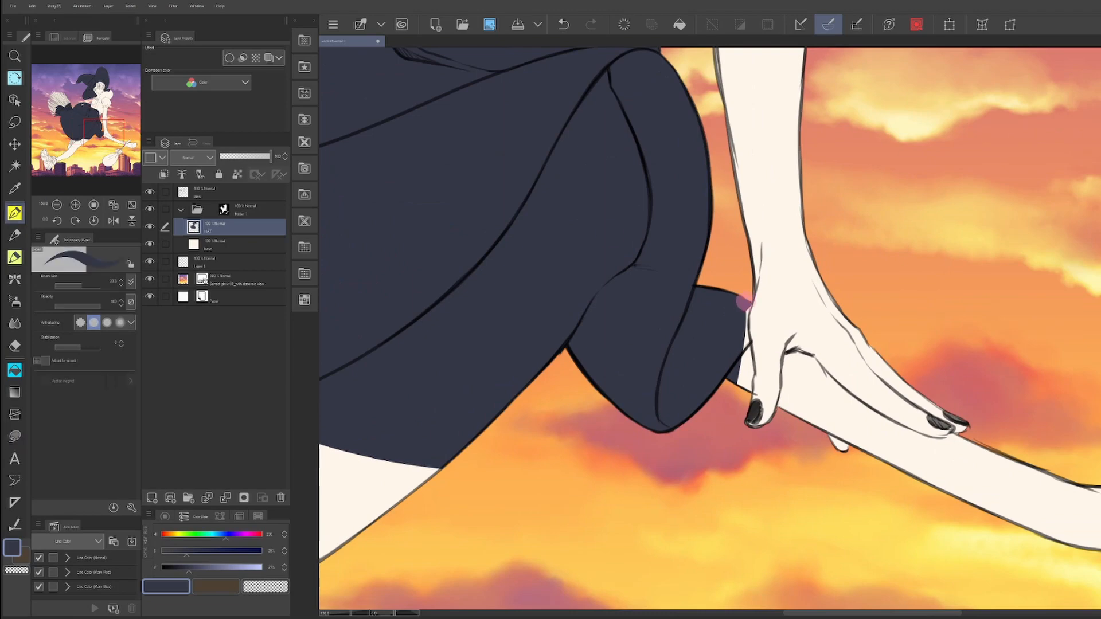
pyautogui.moveTo(745, 305); pyautogui.dragTo(739, 355)
pyautogui.moveTo(406, 536)
pyautogui.mouseDown()
pyautogui.moveTo(644, 516)
pyautogui.moveTo(605, 559)
pyautogui.mouseUp()
pyautogui.hotkey('ctrl', 'z')
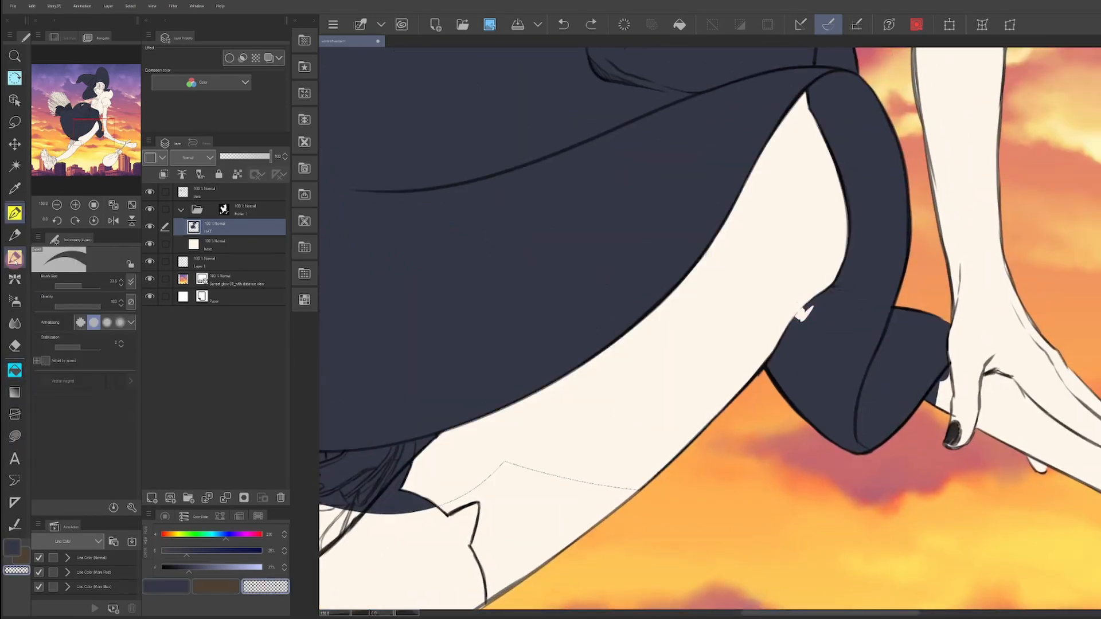
# Step: Clean up the navy fill around the stocking top and the back leg beneath the skirt's hem
pyautogui.moveTo(424, 487); pyautogui.dragTo(633, 276)
pyautogui.moveTo(554, 265); pyautogui.dragTo(552, 386)
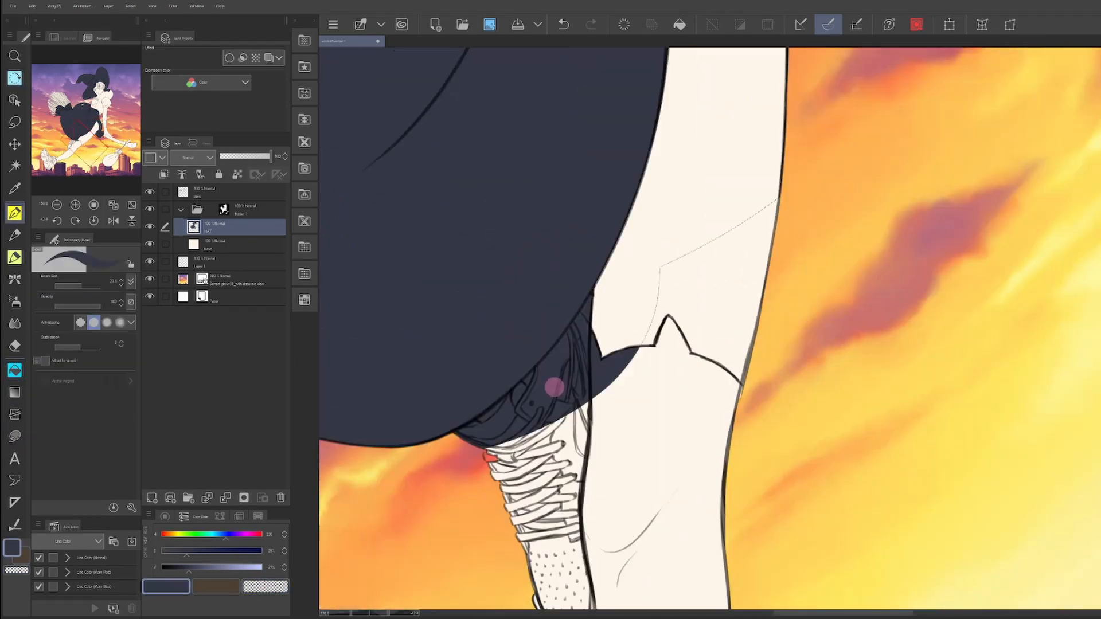
pyautogui.moveTo(734, 228)
pyautogui.mouseDown()
pyautogui.moveTo(595, 318)
pyautogui.moveTo(493, 443)
pyautogui.mouseUp()
pyautogui.scroll(-3, 570, 349)
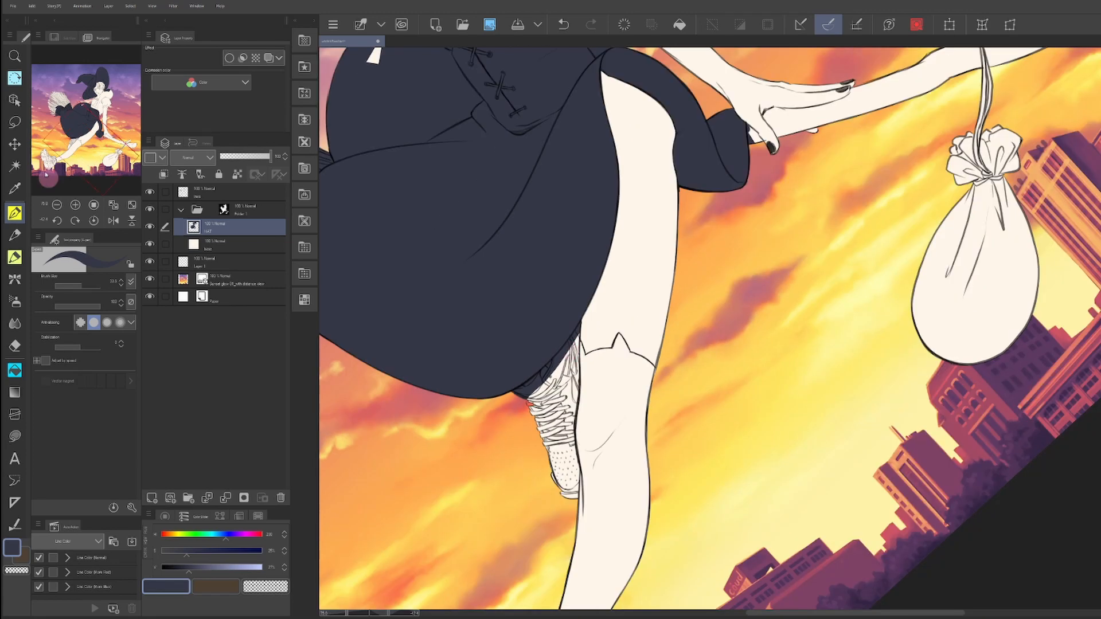
pyautogui.moveTo(451, 133); pyautogui.dragTo(459, 410)
pyautogui.press('u')
pyautogui.moveTo(603, 272); pyautogui.dragTo(631, 264)
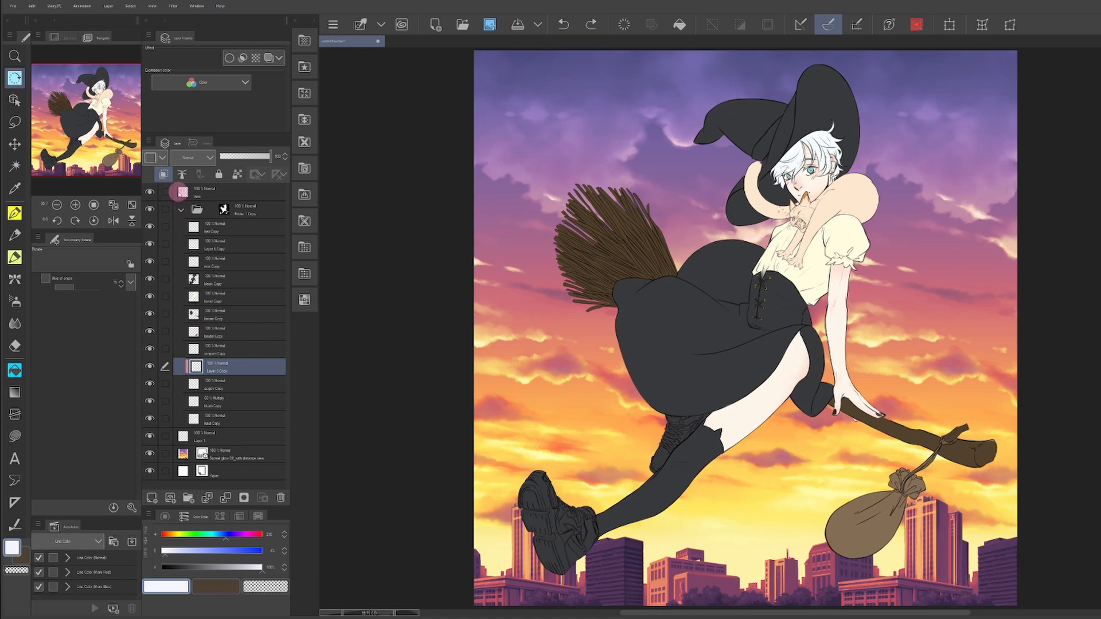
# Step: Collapse the masked folder of flat colour layers and expand it again to review its layers
pyautogui.click(183, 211)
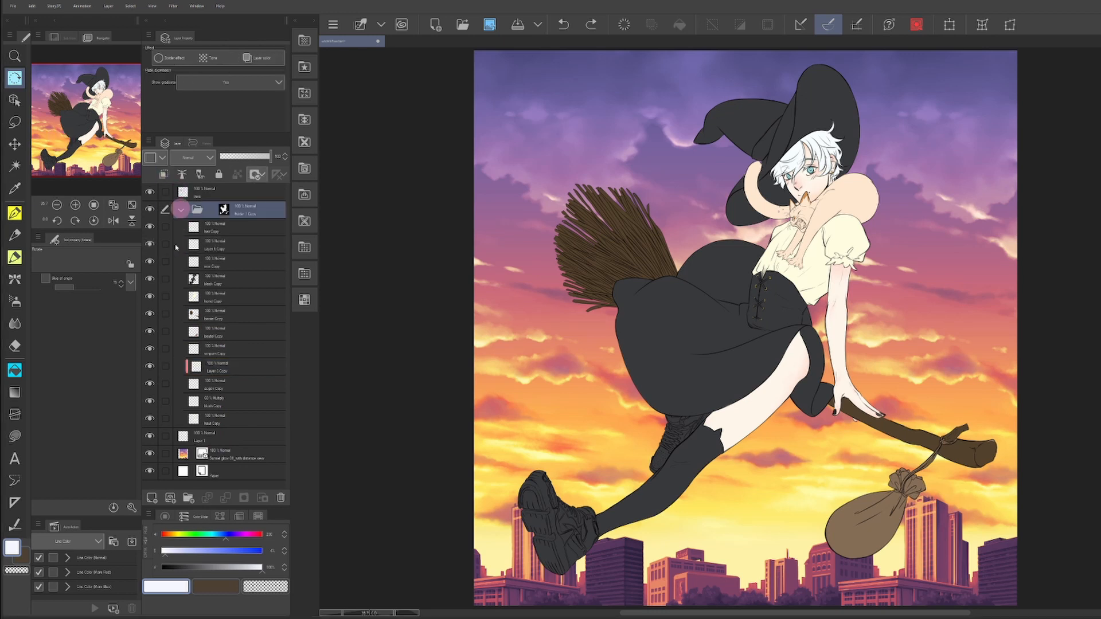
pyautogui.click(181, 210)
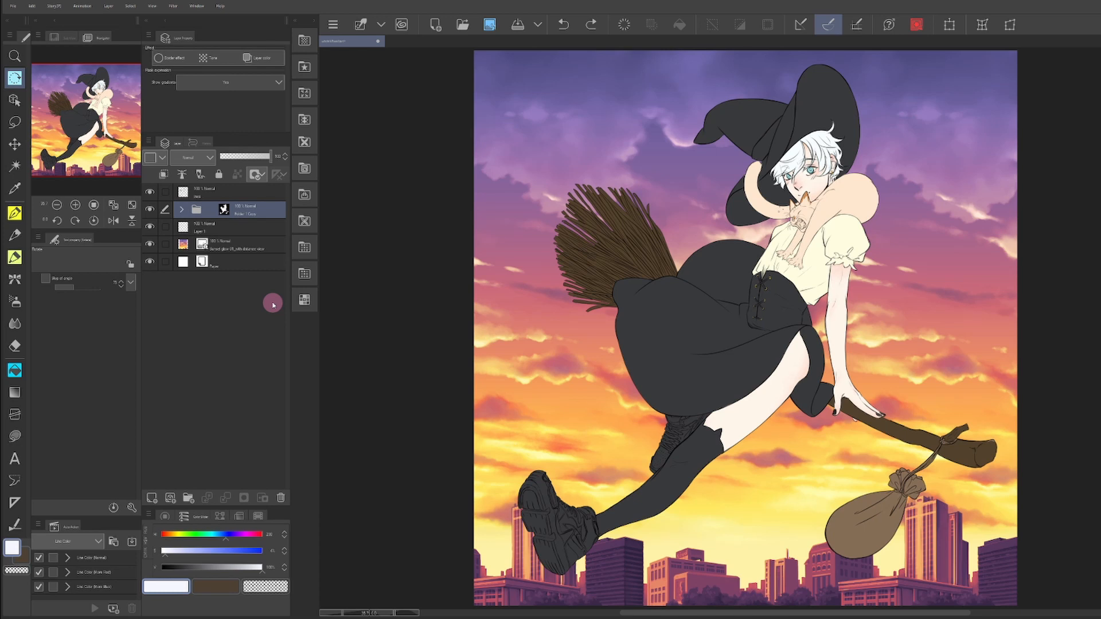
pyautogui.click(181, 211)
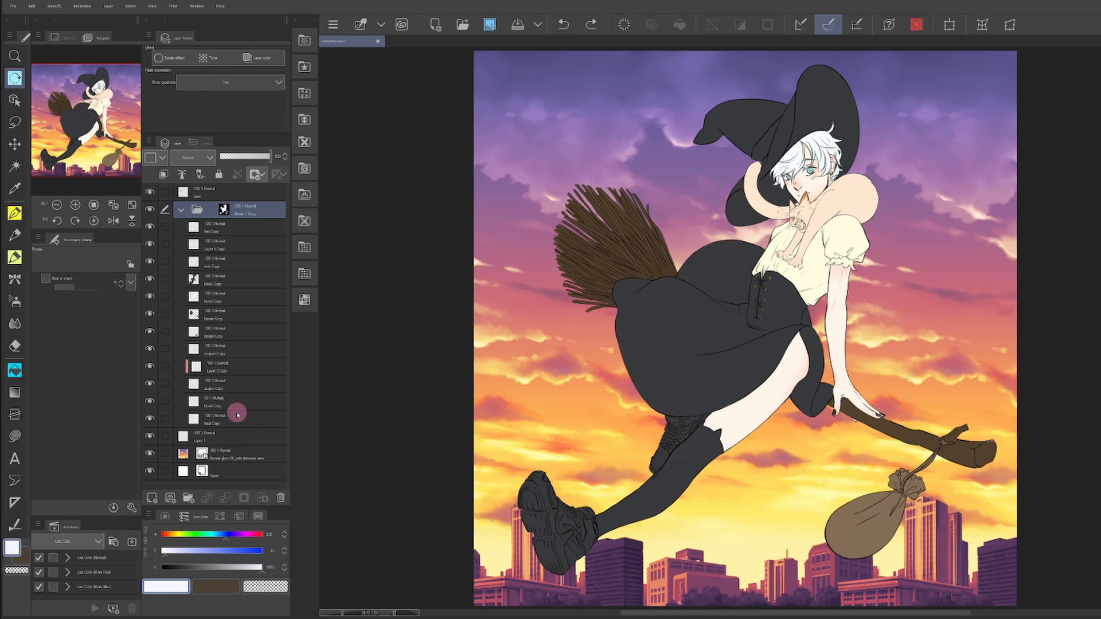
# Step: Add a raster layer directly above the shirt's colour layer and clip it to the layer below
pyautogui.click(205, 304)
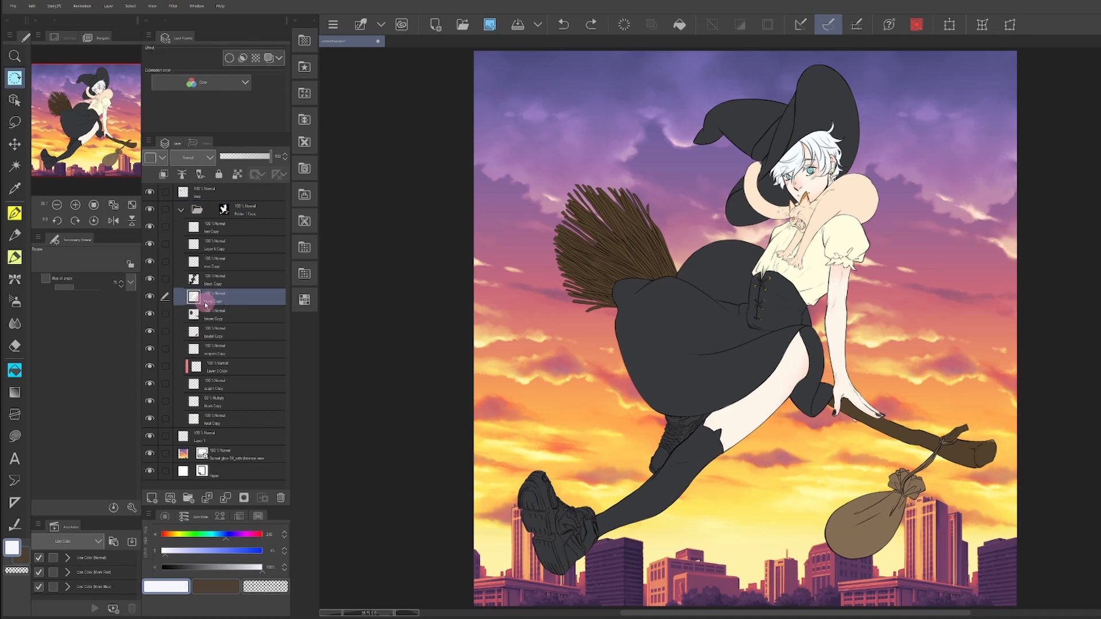
pyautogui.click(152, 498)
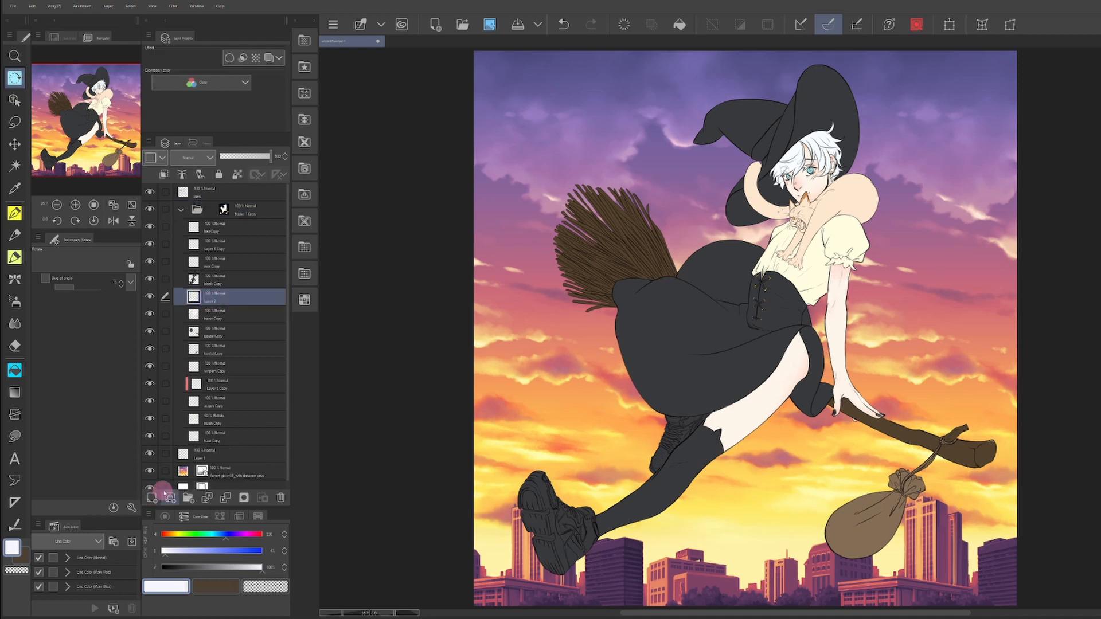
pyautogui.click(163, 174)
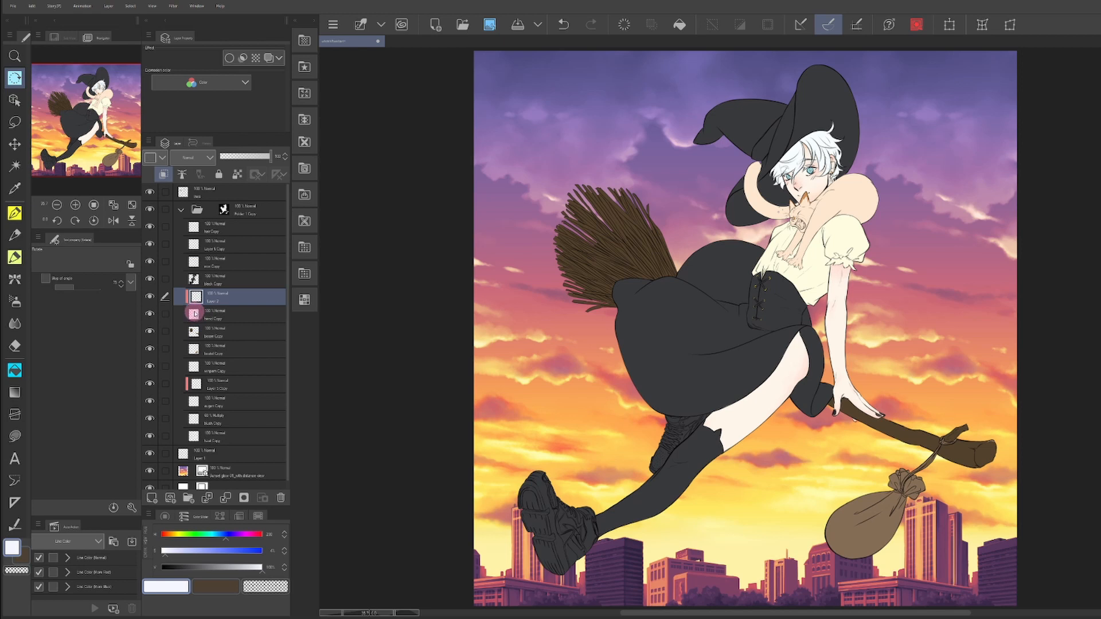
pyautogui.moveTo(216, 290)
pyautogui.mouseDown()
pyautogui.moveTo(212, 276)
pyautogui.moveTo(201, 293)
pyautogui.mouseUp()
# Step: Paint light blue vertical stripes over the shirt's body and sleeve on the clipped layer
pyautogui.hotkey('ctrl', '+')
pyautogui.hotkey('ctrl', '+')
pyautogui.hotkey('ctrl', '+')
pyautogui.moveTo(676, 375); pyautogui.dragTo(560, 425)
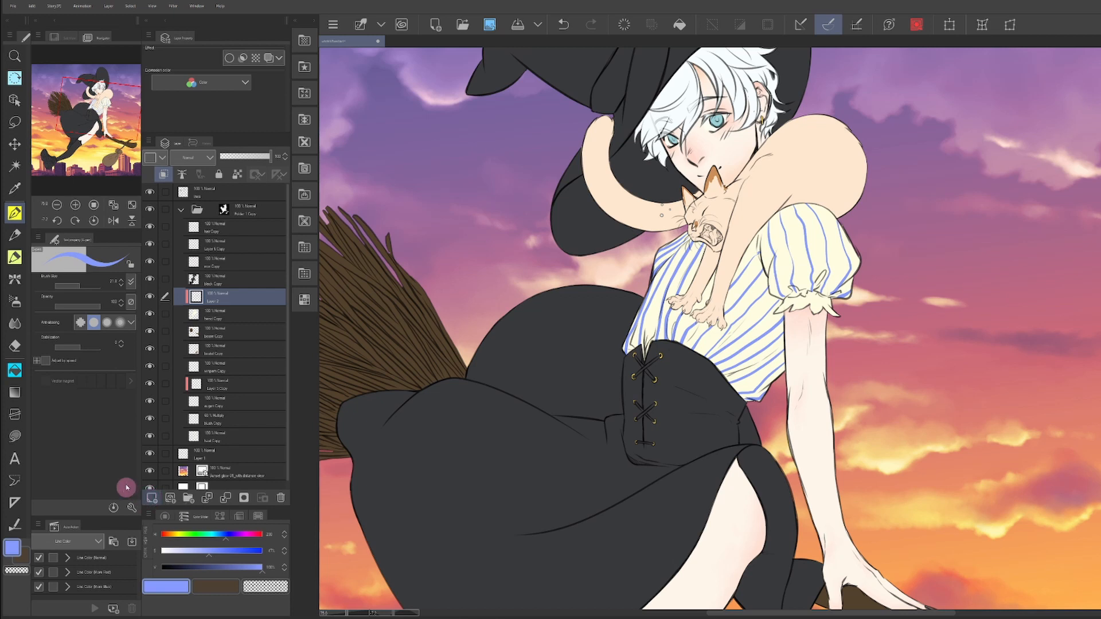
# Step: Add a second raster layer above the stripes layer and clip it to the same shirt layer
pyautogui.click(152, 497)
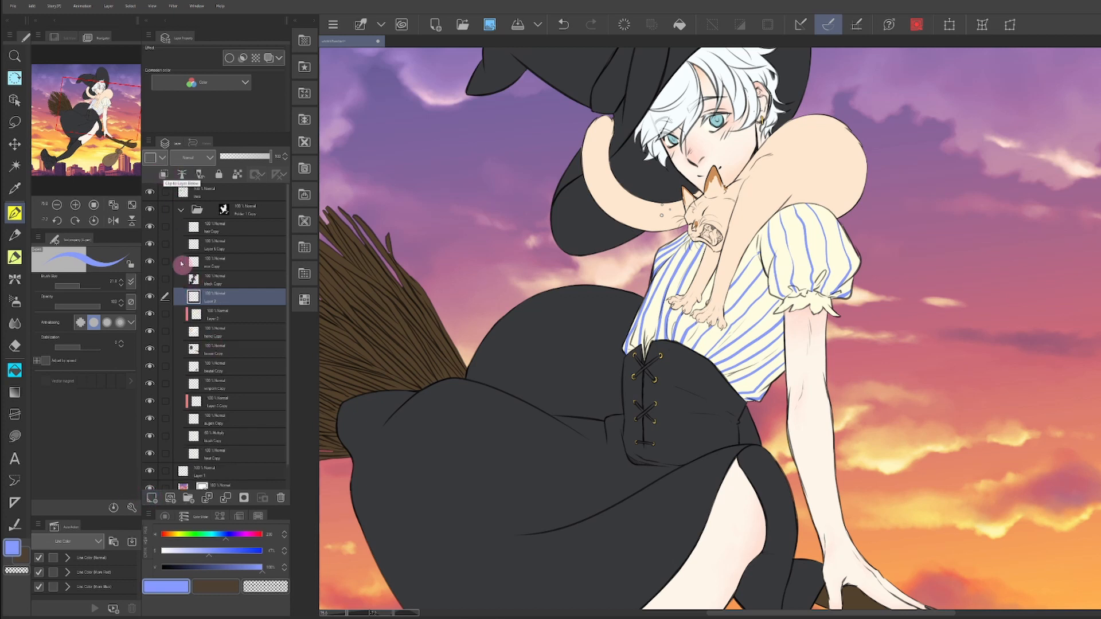
pyautogui.click(165, 173)
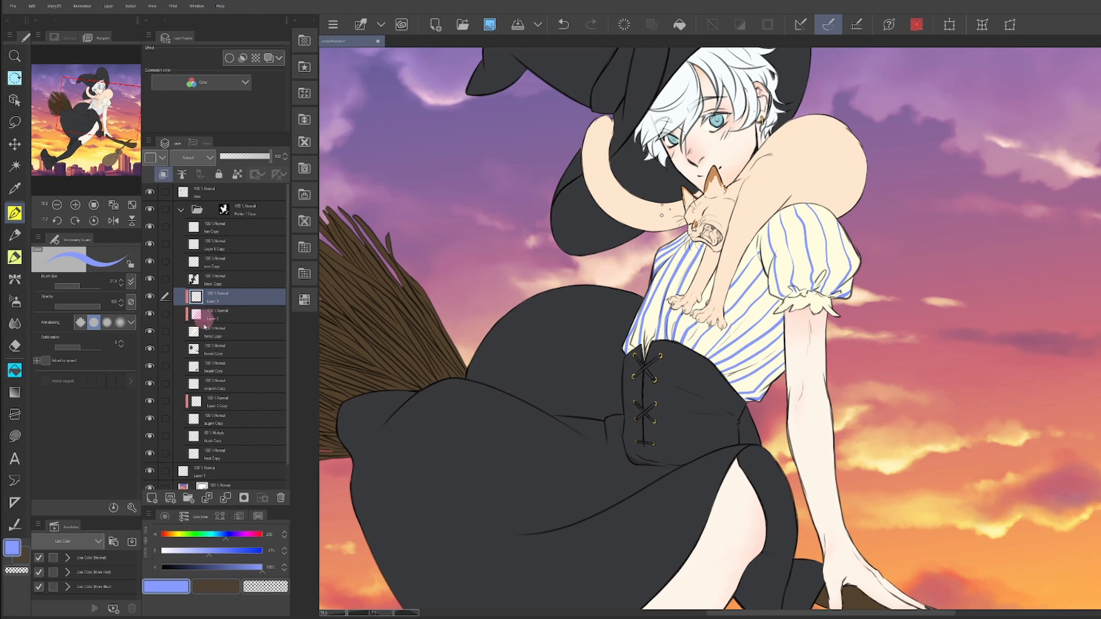
pyautogui.click(207, 331)
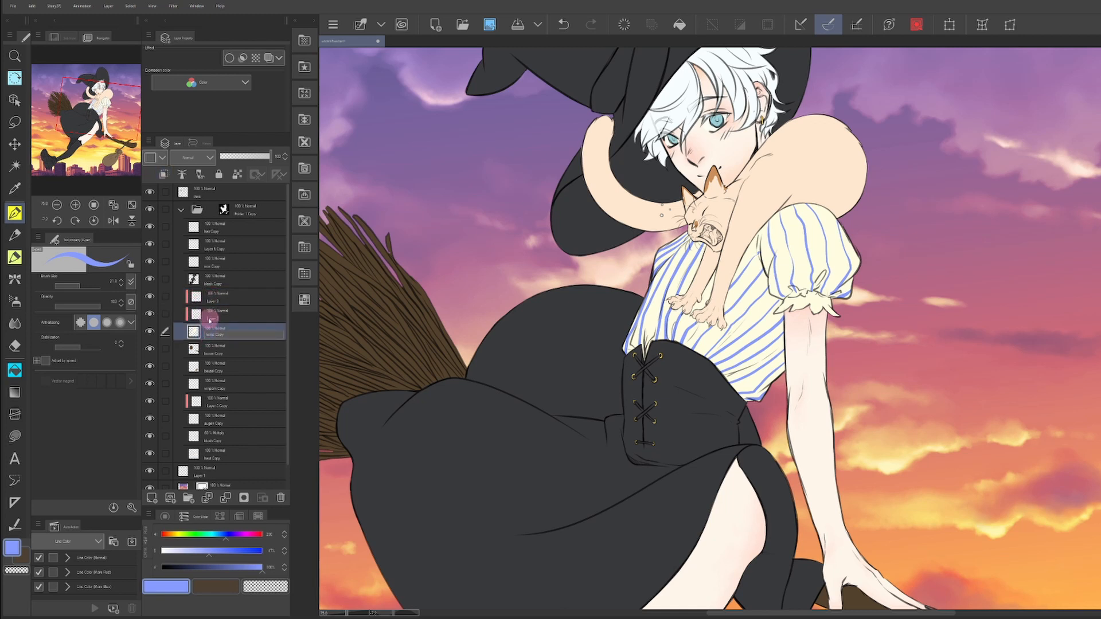
pyautogui.click(210, 296)
# Step: Shift the drawing colour to violet and paint crosswise stripes over the shirt's body and sleeve on the second clipped layer
pyautogui.moveTo(225, 539); pyautogui.dragTo(230, 540)
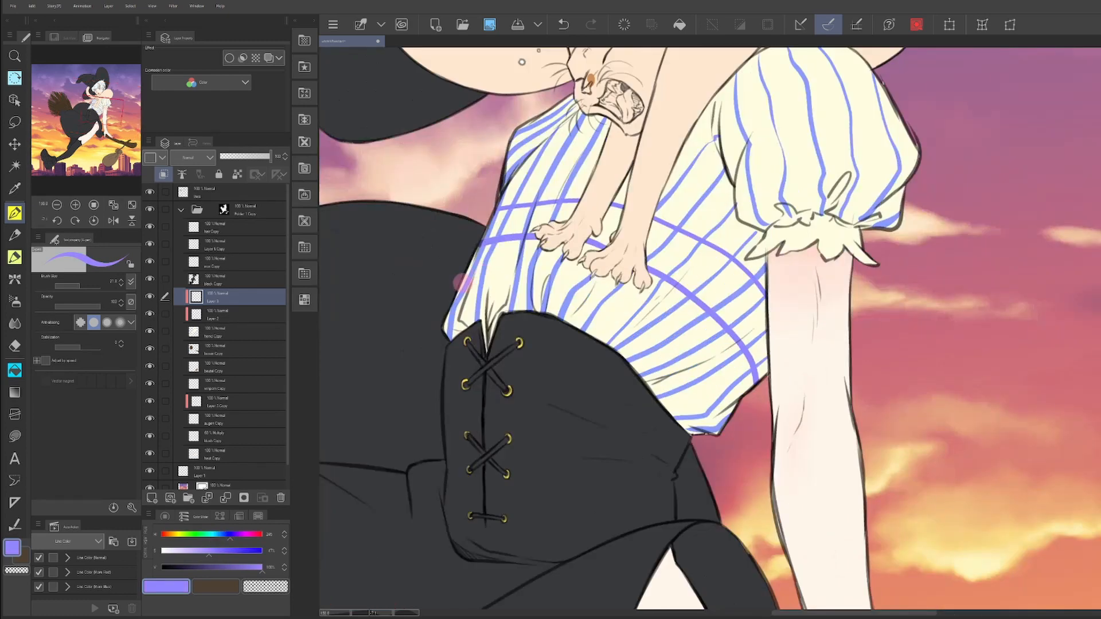
pyautogui.moveTo(463, 281)
pyautogui.mouseDown()
pyautogui.moveTo(564, 283)
pyautogui.moveTo(641, 321)
pyautogui.moveTo(699, 375)
pyautogui.moveTo(722, 427)
pyautogui.mouseUp()
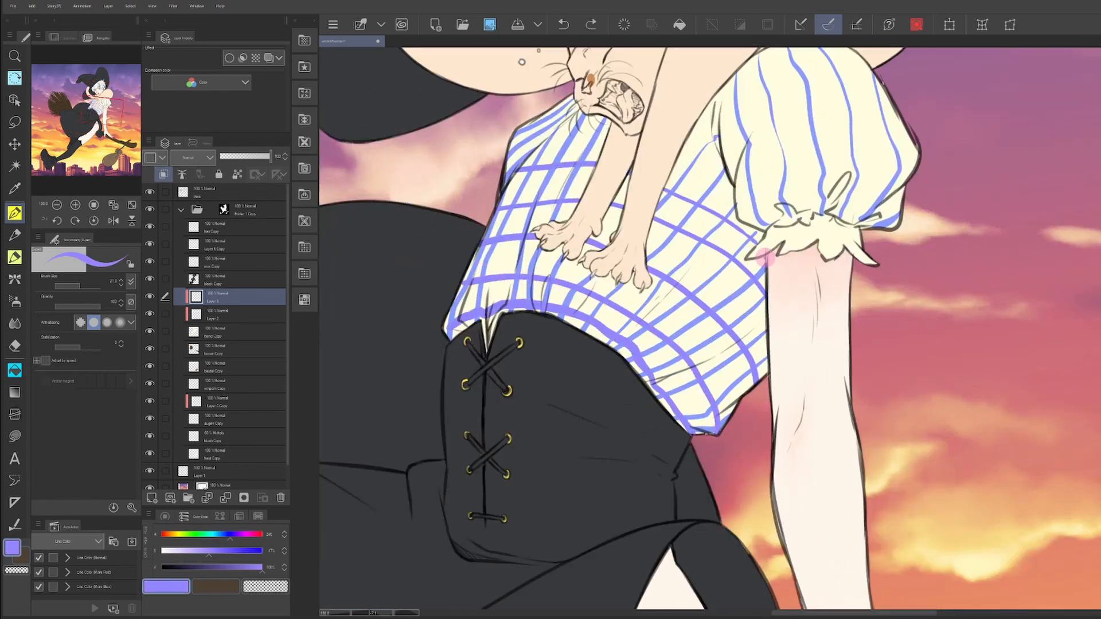
pyautogui.moveTo(745, 230); pyautogui.dragTo(663, 189)
pyautogui.moveTo(509, 148)
pyautogui.mouseDown()
pyautogui.moveTo(590, 130)
pyautogui.moveTo(726, 167)
pyautogui.mouseUp()
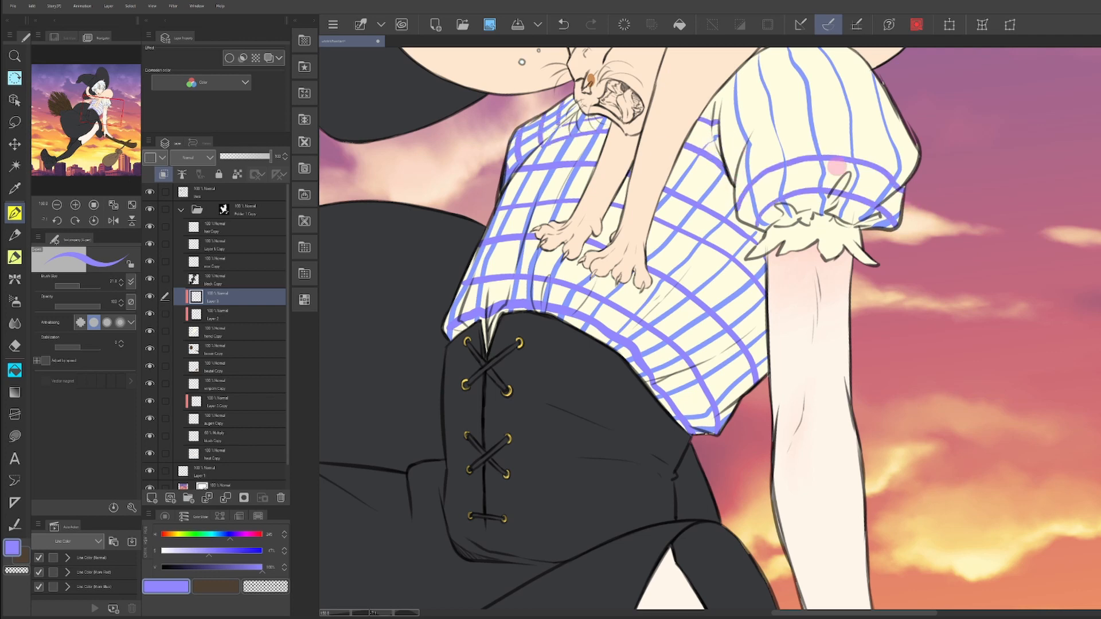
pyautogui.hotkey('ctrl', 'z')
pyautogui.moveTo(736, 194)
pyautogui.mouseDown()
pyautogui.moveTo(797, 159)
pyautogui.moveTo(840, 158)
pyautogui.moveTo(898, 194)
pyautogui.mouseUp()
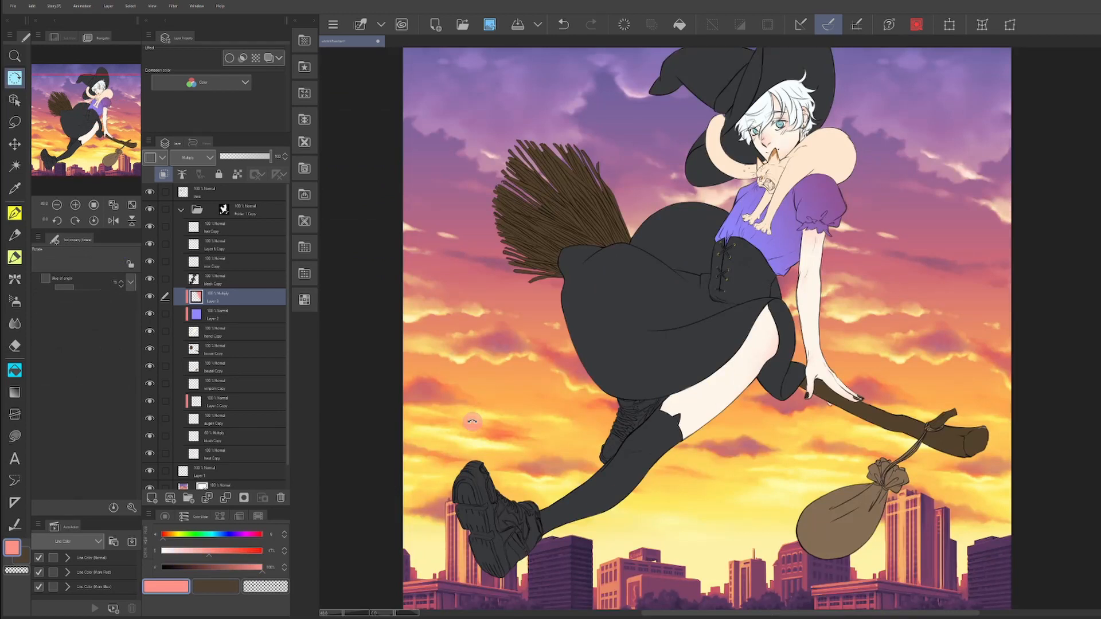
pyautogui.click(108, 5)
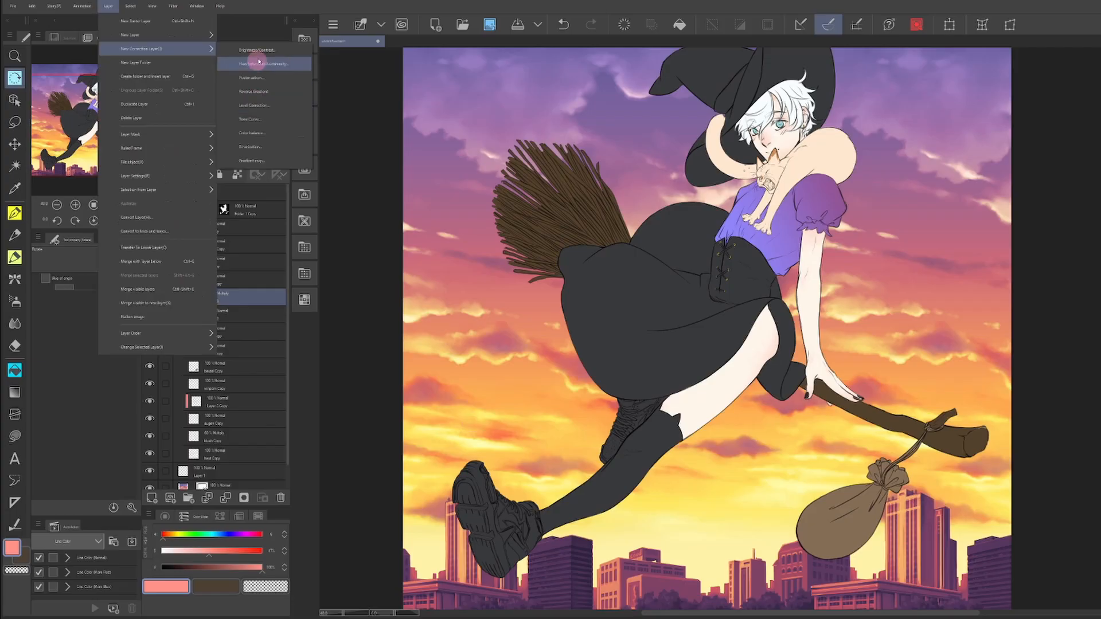
pyautogui.click(259, 2)
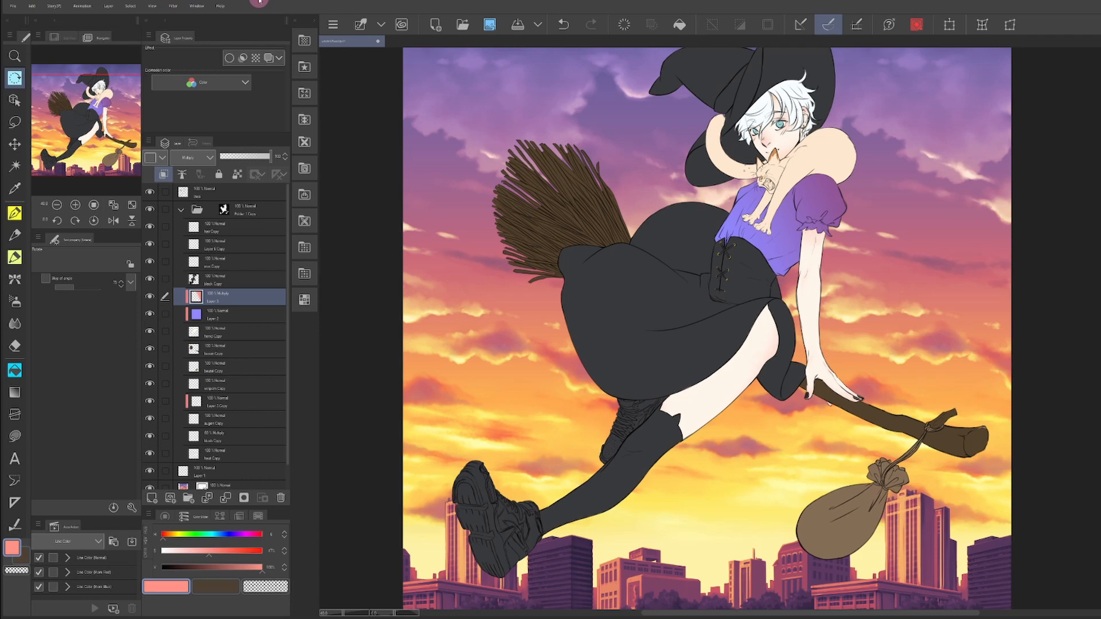